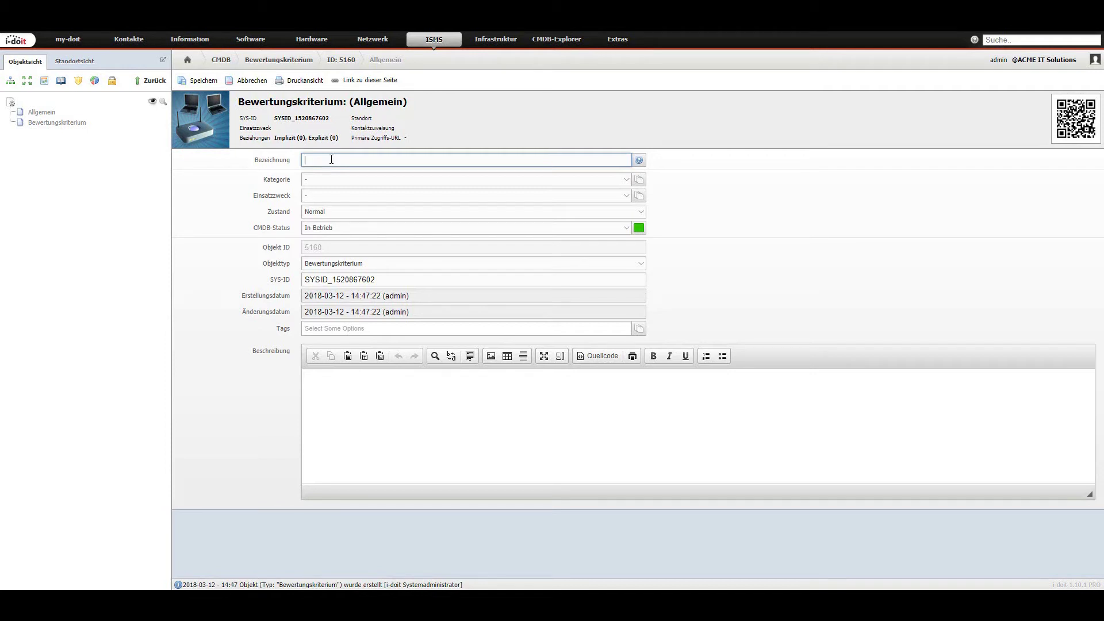
# Name the new Bewertungskriterium "Gering", assign its Kategorie, set the Einsatzzweck to Produktion, and save it
pyautogui.write('ring')
pyautogui.click(336, 178)
pyautogui.click(344, 206)
pyautogui.click(349, 195)
pyautogui.click(342, 223)
pyautogui.click(204, 82)
# Set the Level of the Gering criterion to 1 in its Bewertungskriterium category and save
pyautogui.click(66, 123)
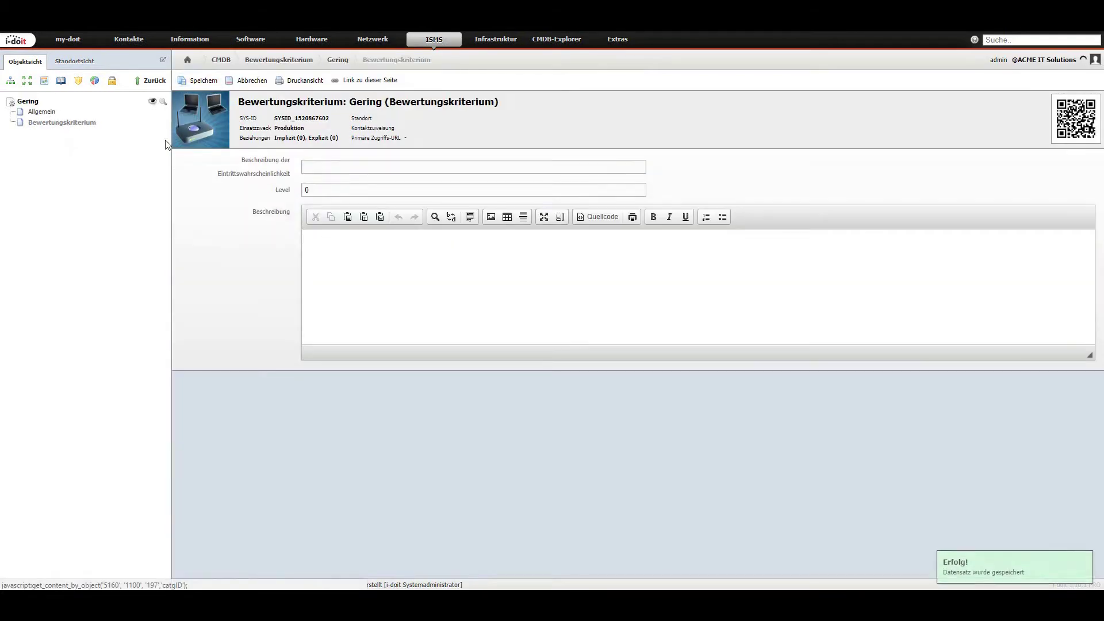
pyautogui.click(328, 190)
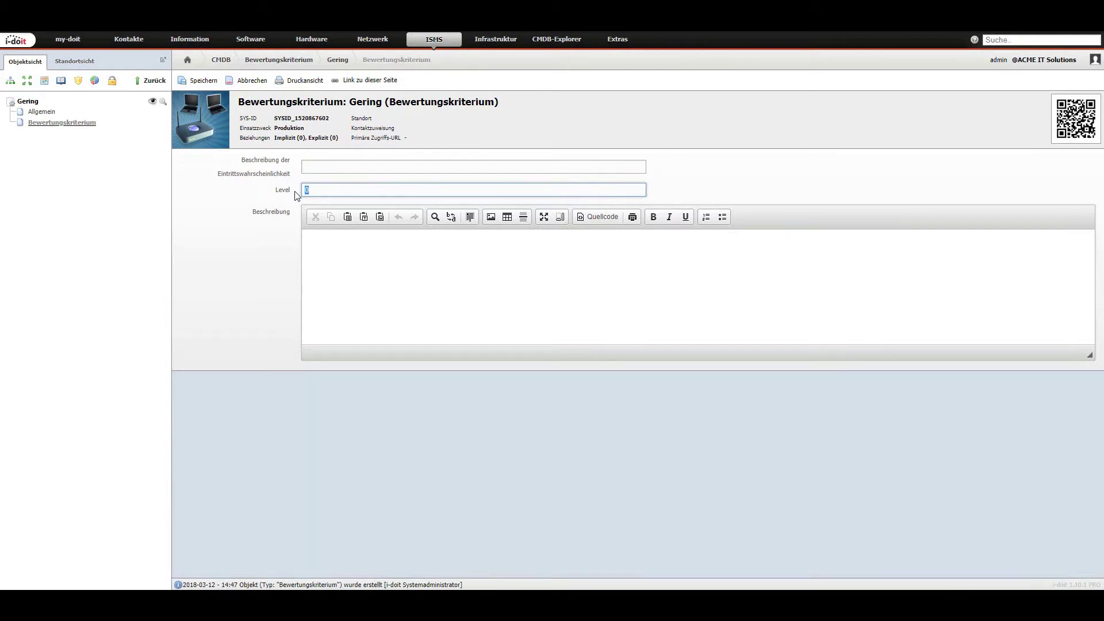
pyautogui.write('1')
pyautogui.click(203, 80)
# Duplicate the Gering criterion under the new name "Normal"
pyautogui.click(183, 150)
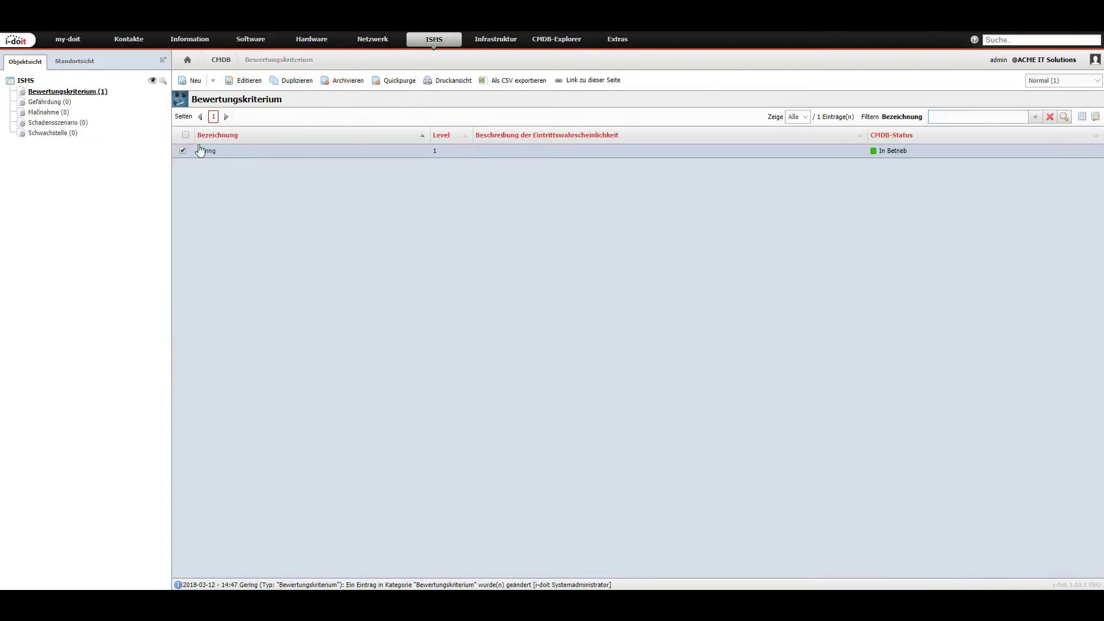
pyautogui.click(295, 82)
pyautogui.click(426, 205)
pyautogui.write('Normal')
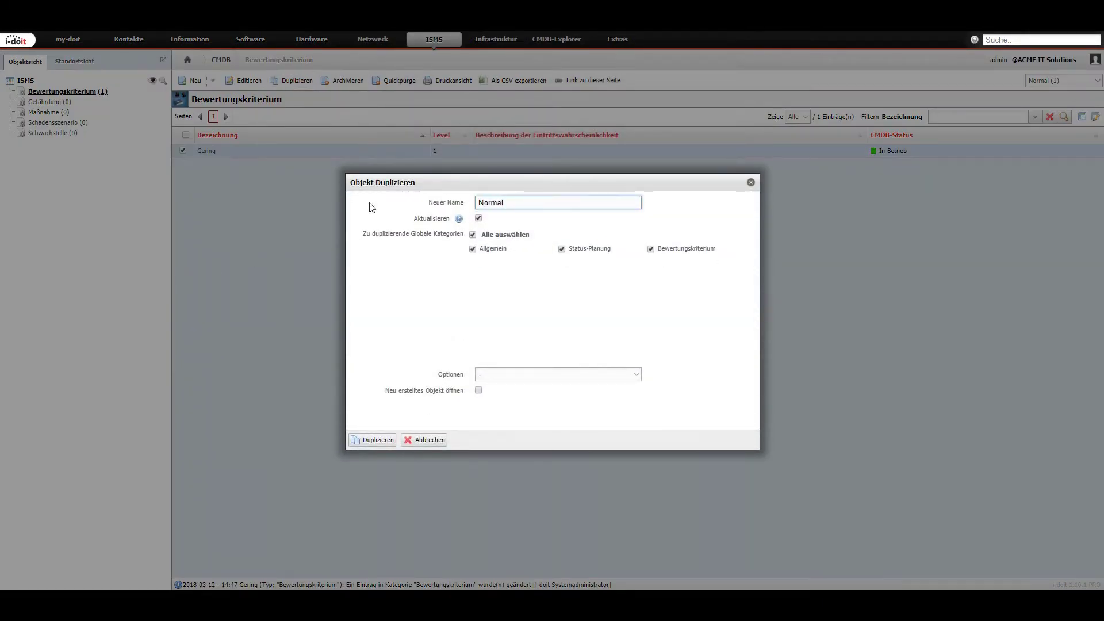
pyautogui.click(373, 440)
# Duplicate the Normal criterion under the new name "Hoch"
pyautogui.click(184, 164)
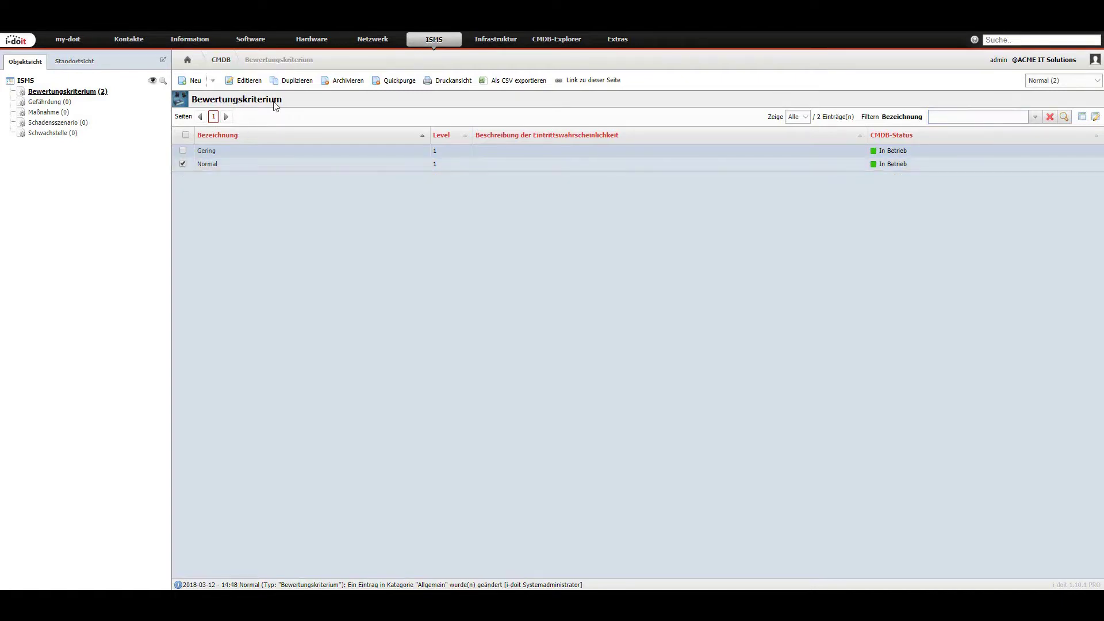
pyautogui.click(296, 80)
pyautogui.write('H')
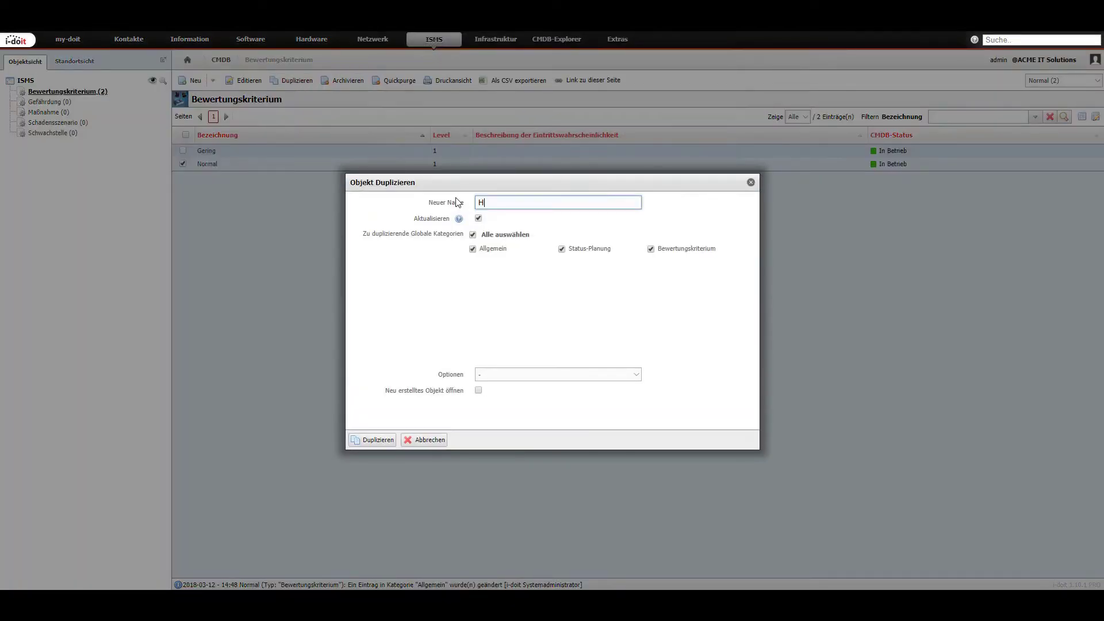
pyautogui.click(368, 441)
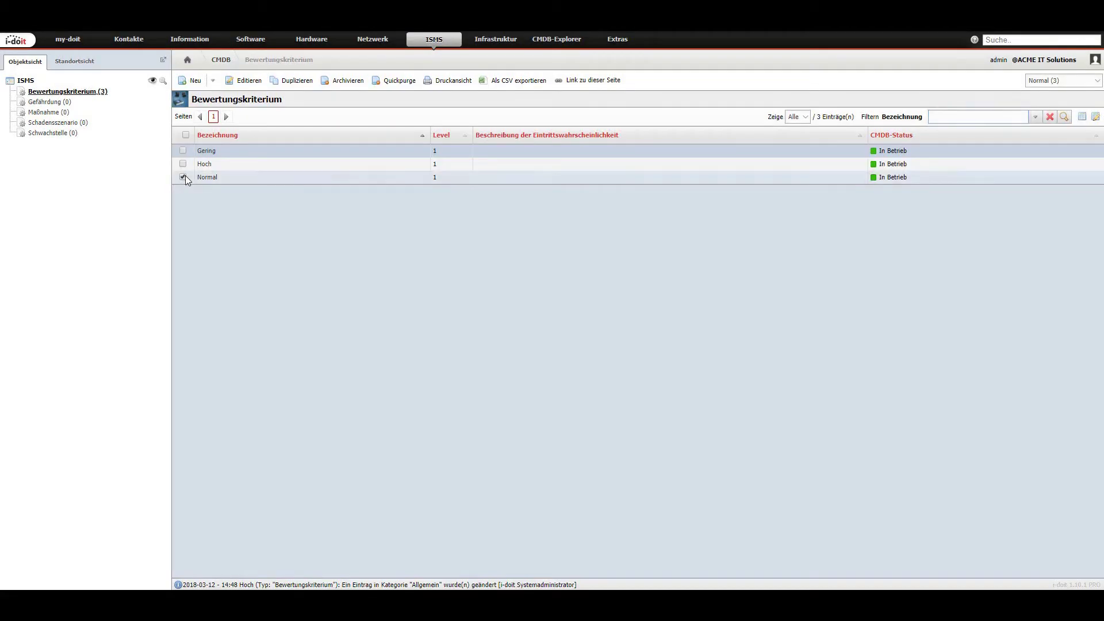
# Duplicate the Normal criterion under the new name "Sehr Hoch"
pyautogui.click(293, 81)
pyautogui.doubleClick(537, 205)
pyautogui.write('Sehr Hoch')
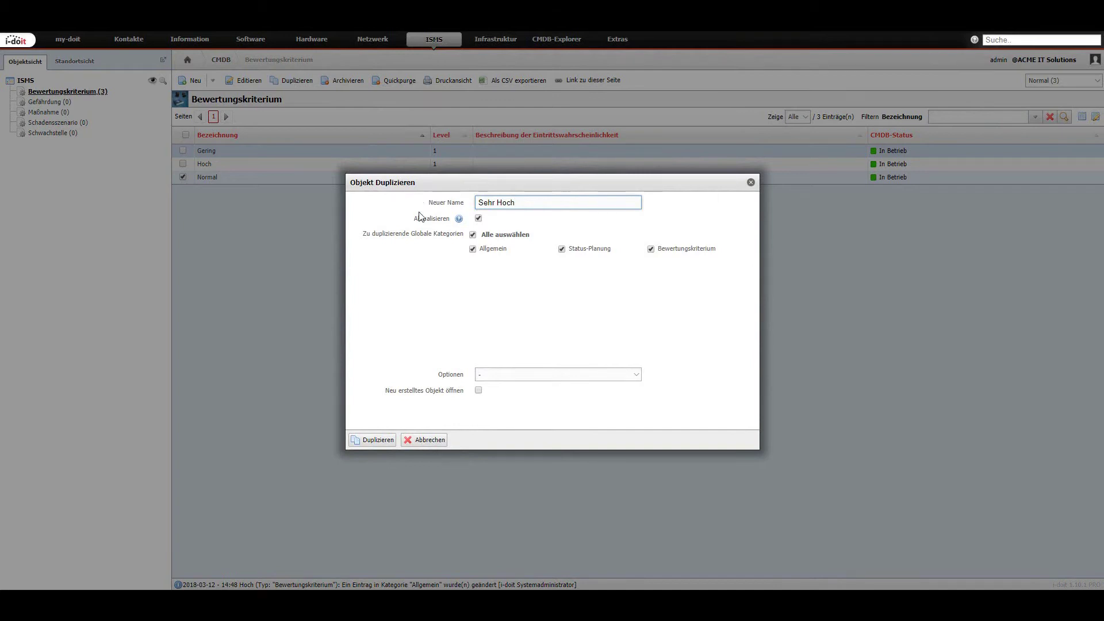
pyautogui.click(367, 441)
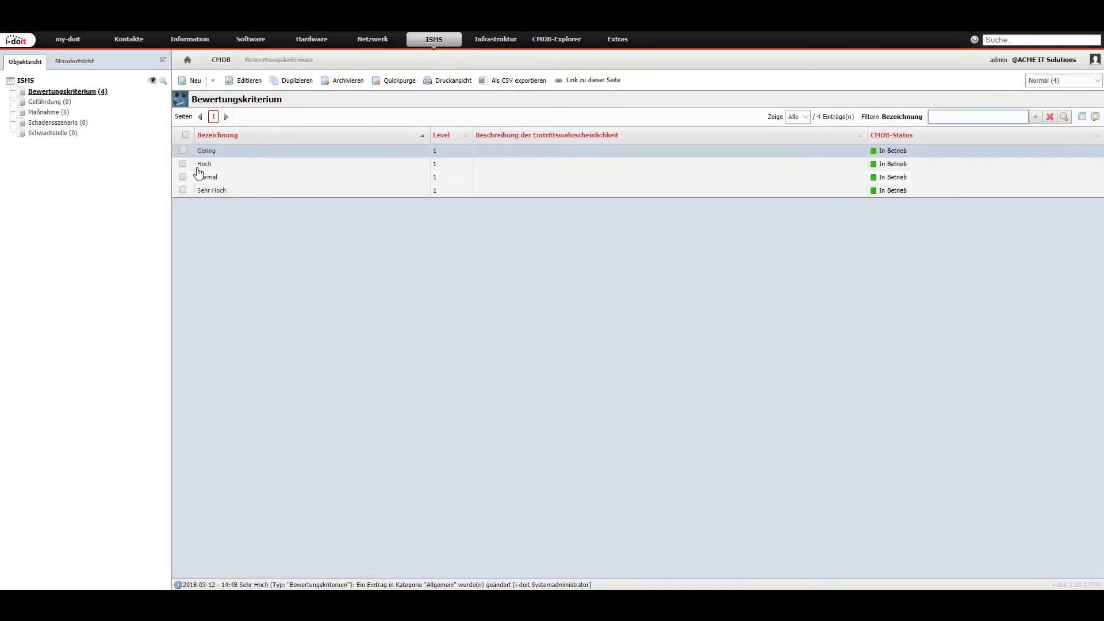
# List-edit the Bewertungskriterium category of all four criteria, setting Level 3 for Hoch, 2 for Normal and 4 for Sehr Hoch, and save
pyautogui.click(185, 136)
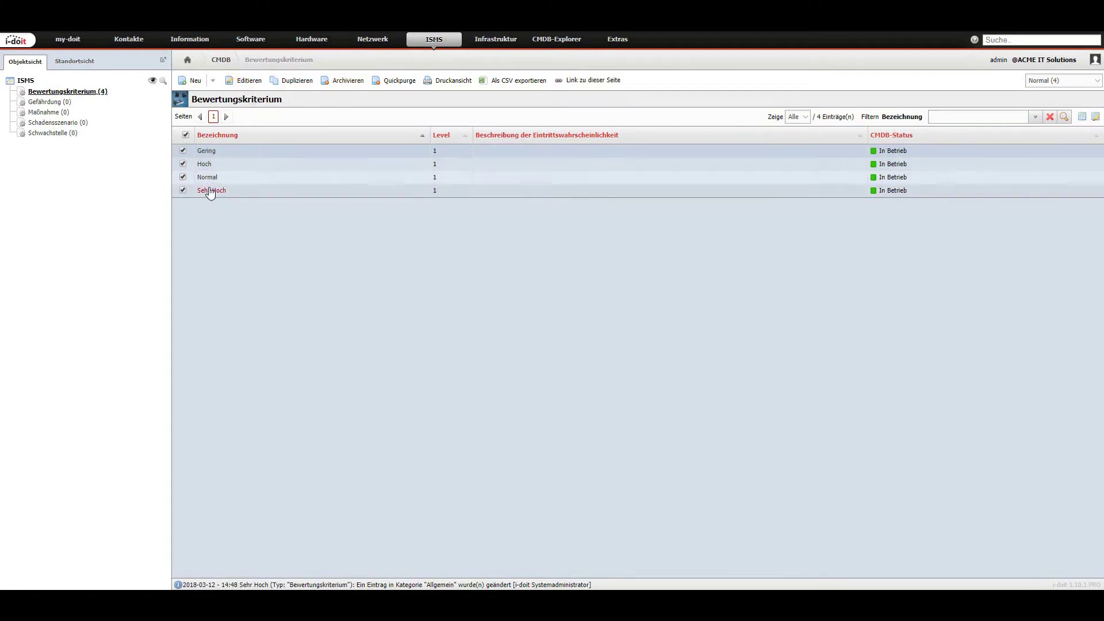
pyautogui.click(249, 82)
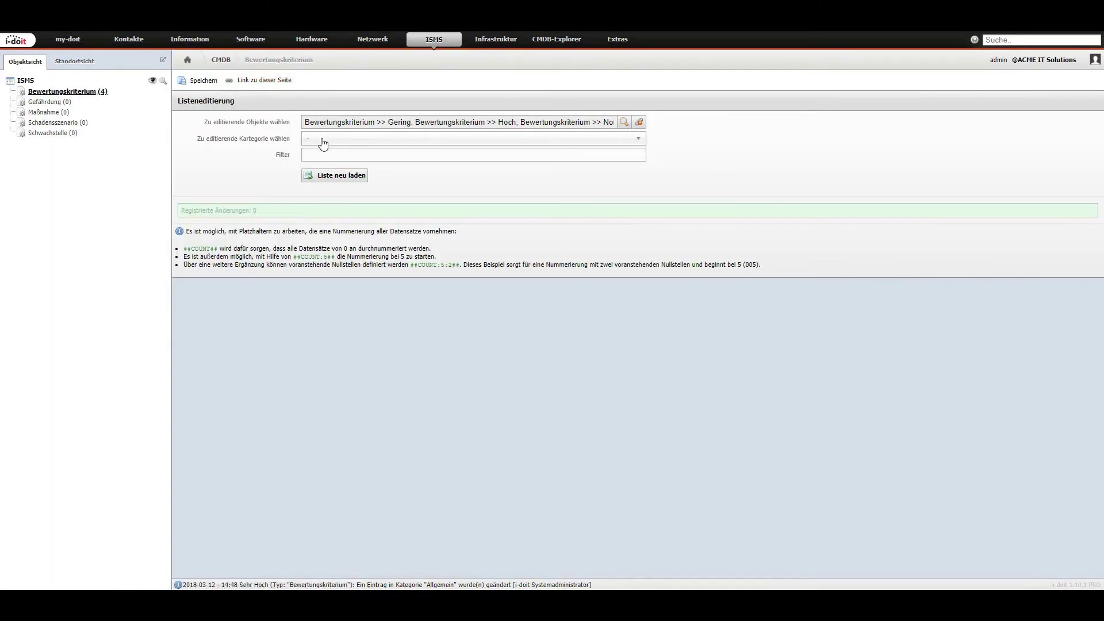
pyautogui.click(326, 143)
pyautogui.click(363, 262)
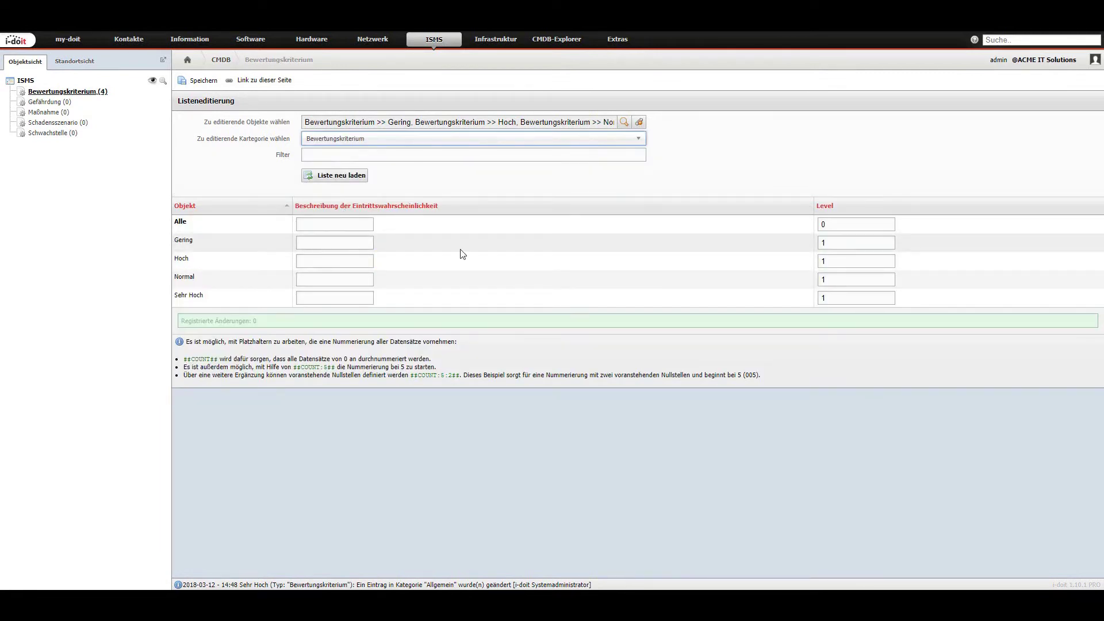
pyautogui.click(851, 265)
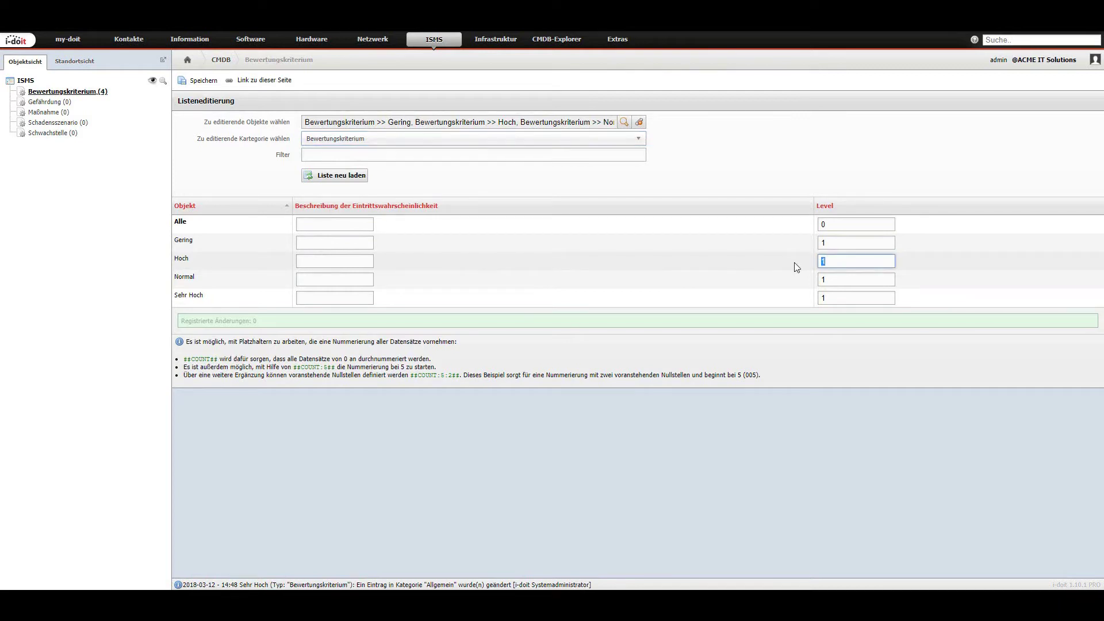
pyautogui.press('Tab')
pyautogui.write('2')
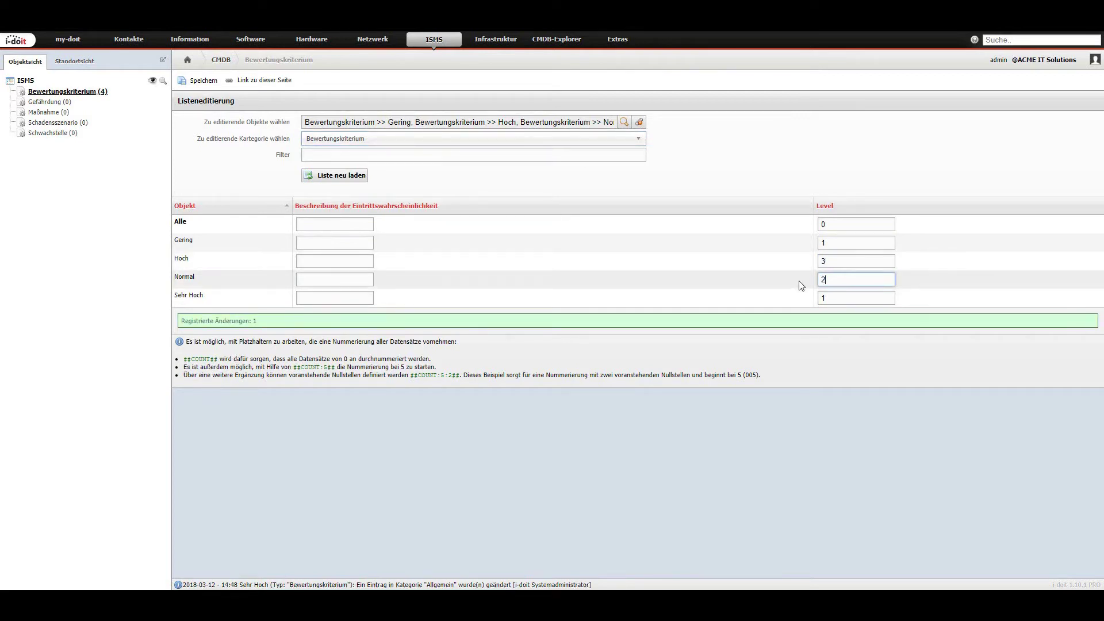
pyautogui.press('Tab')
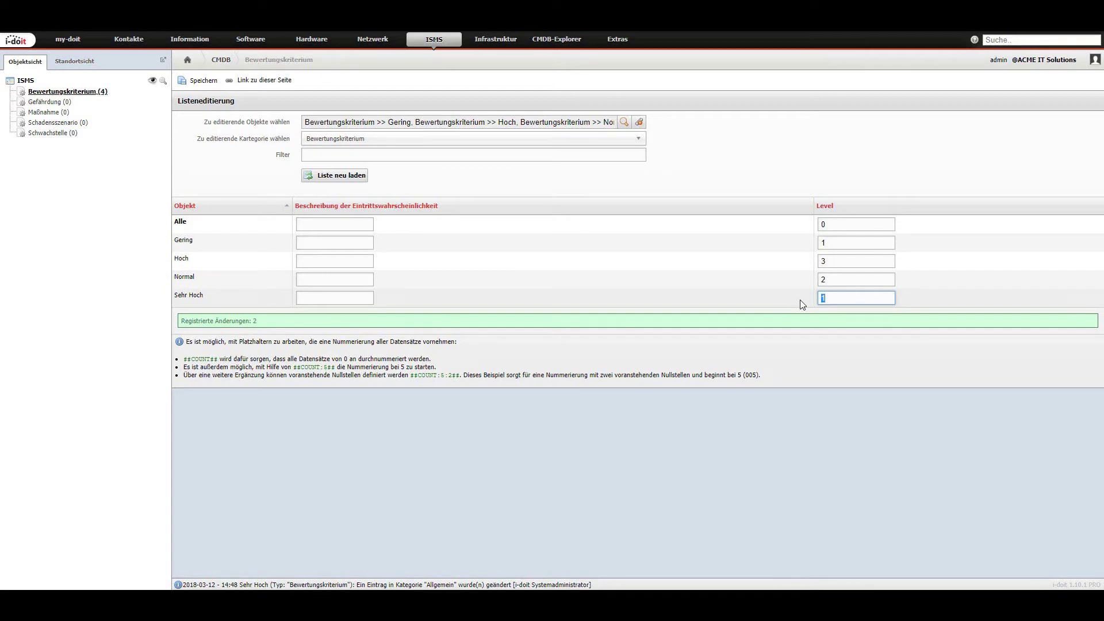
pyautogui.write('4')
pyautogui.click(210, 85)
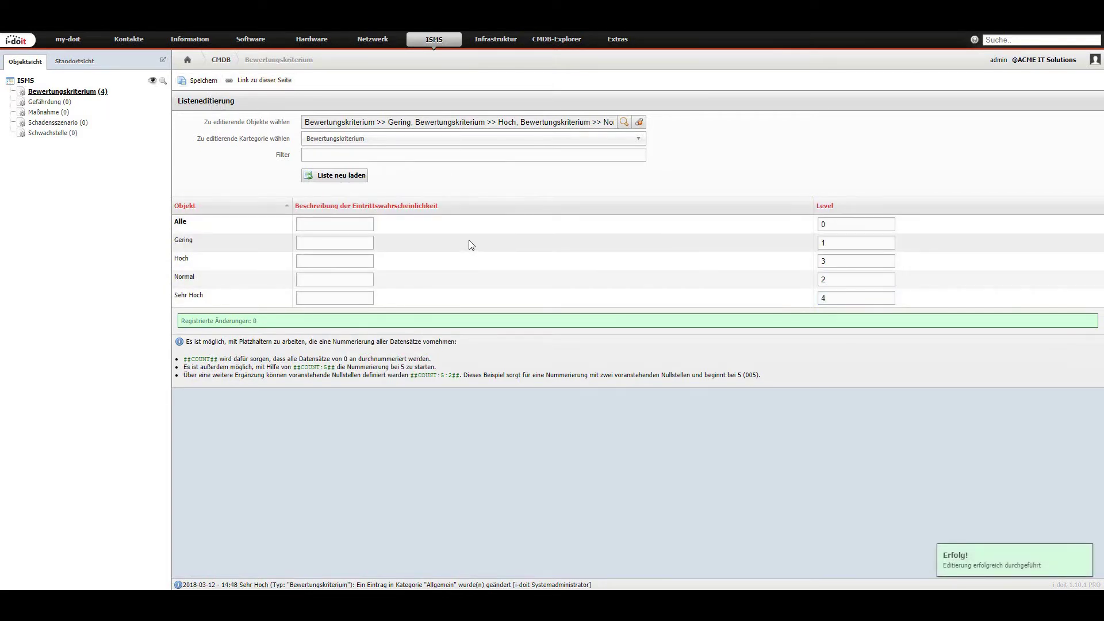
pyautogui.click(90, 93)
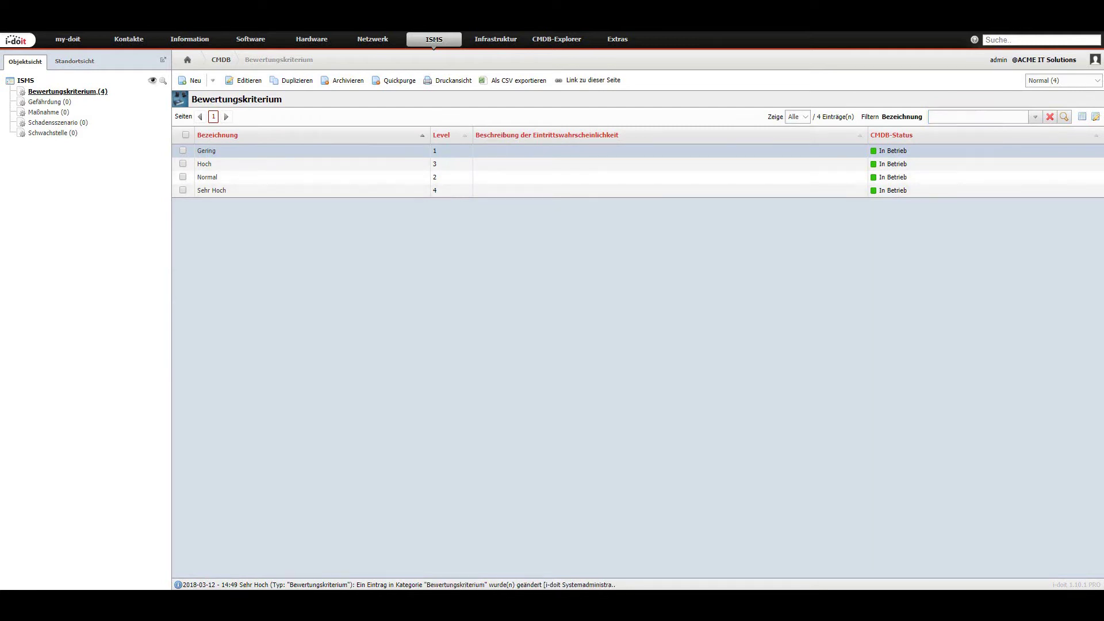
# Open the Bewertungskriterium category of the Gering criterion in edit mode to view its fields
pyautogui.click(207, 152)
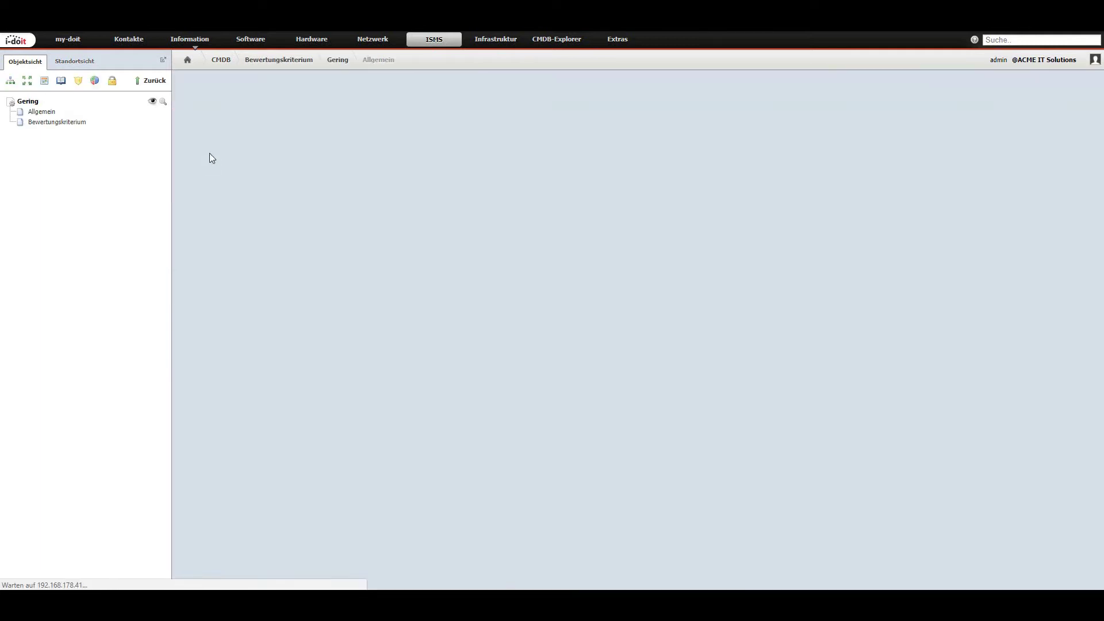
pyautogui.click(51, 123)
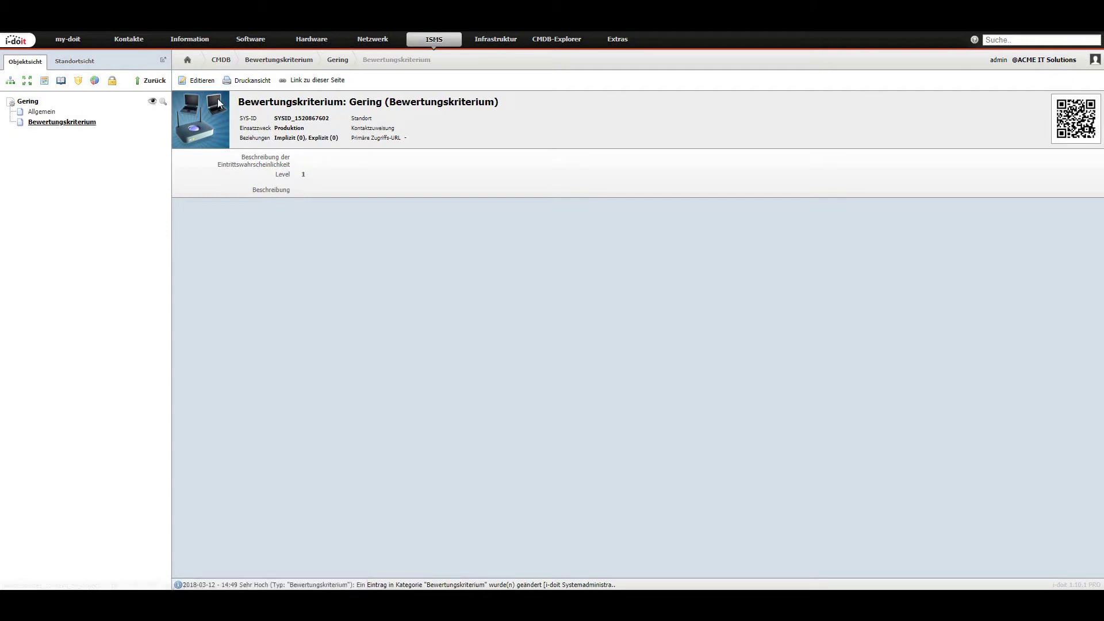
pyautogui.click(190, 81)
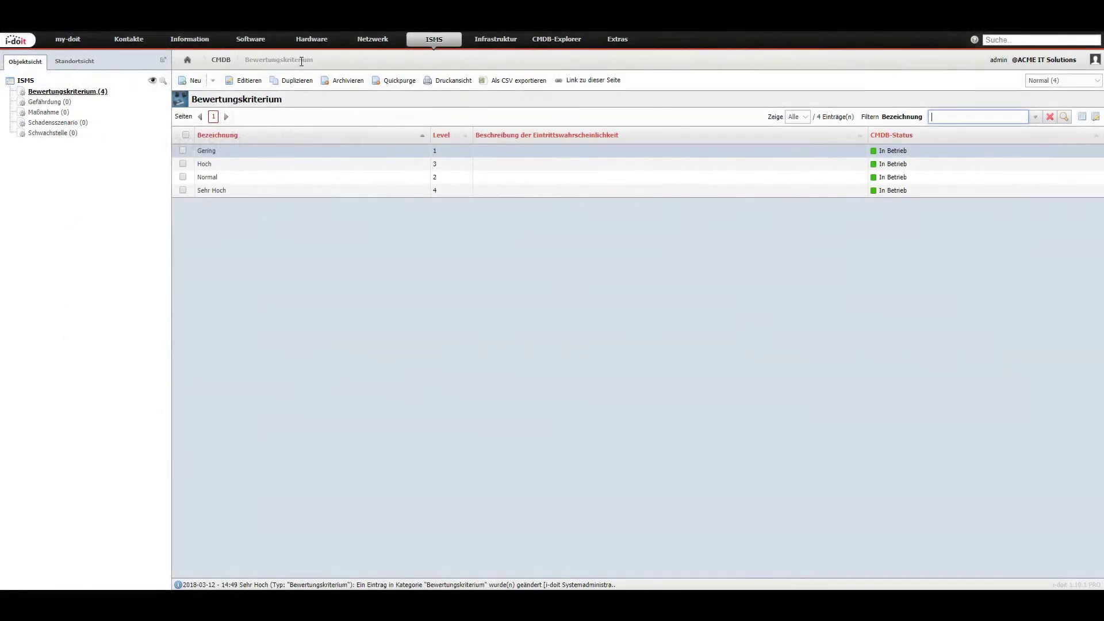
# List-edit the Bewertungskriterium category of all four criteria, describing Gering's likelihood as "Passiert alle 10 Jahre" and Normal's as "Passiert jedes Jahr"
pyautogui.click(185, 135)
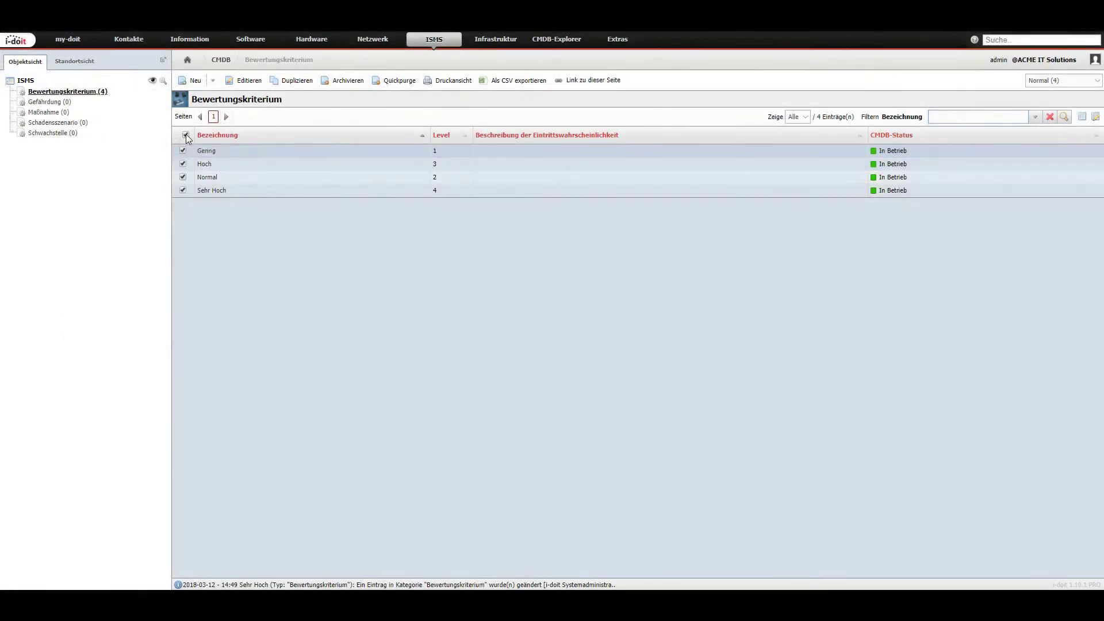
pyautogui.click(244, 84)
pyautogui.click(345, 138)
pyautogui.click(351, 240)
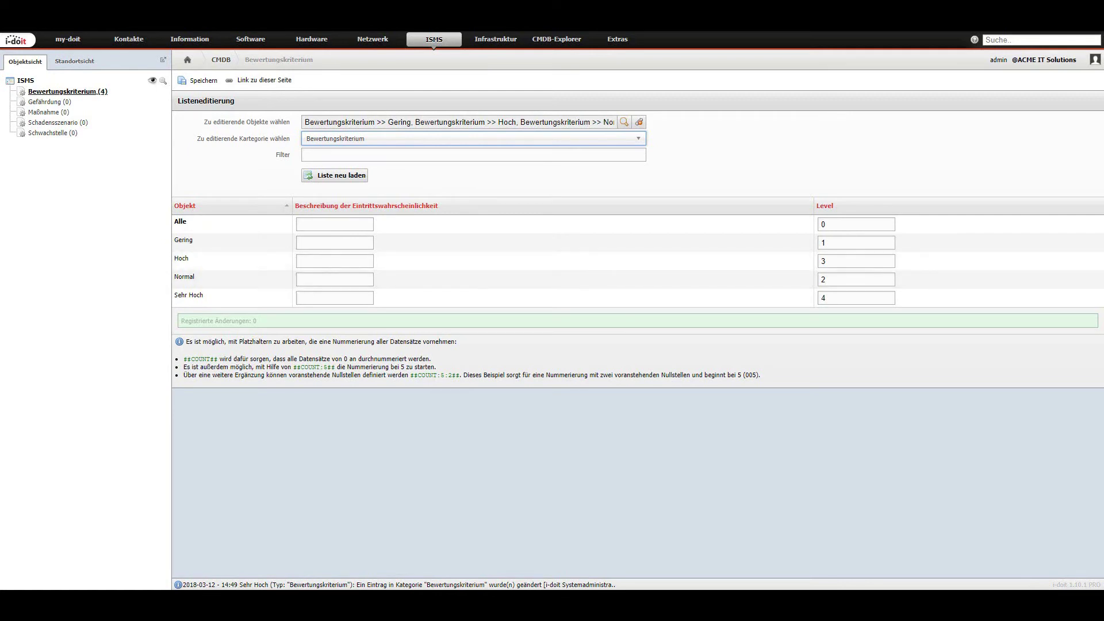
pyautogui.click(345, 243)
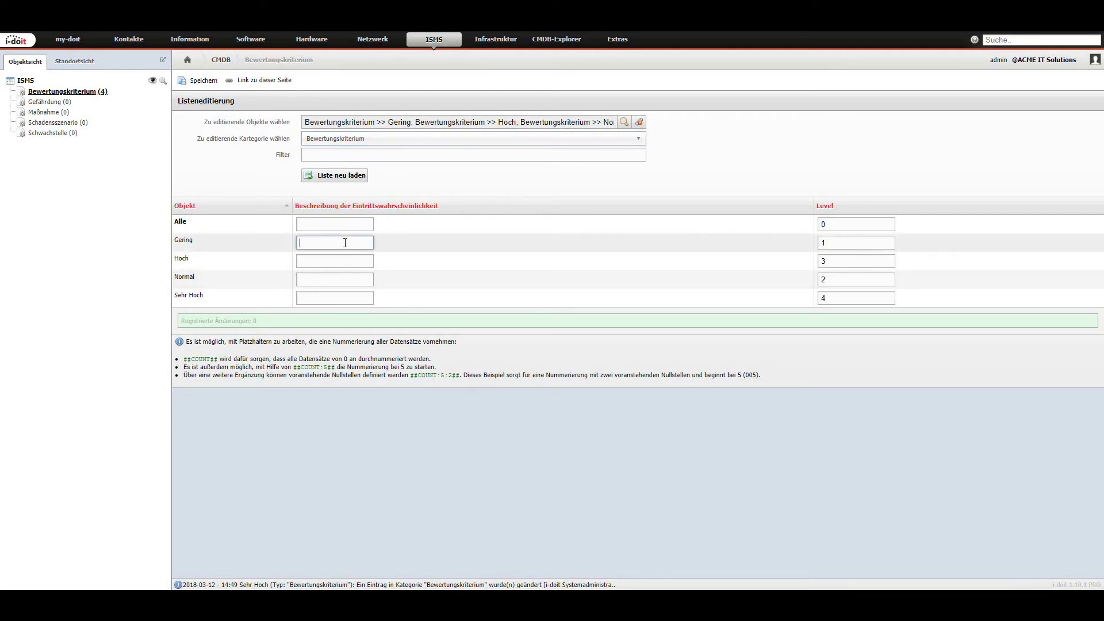
pyautogui.write('Passiert alle 10 Jahre')
pyautogui.click(319, 279)
pyautogui.write('Passiert jedes Jahr')
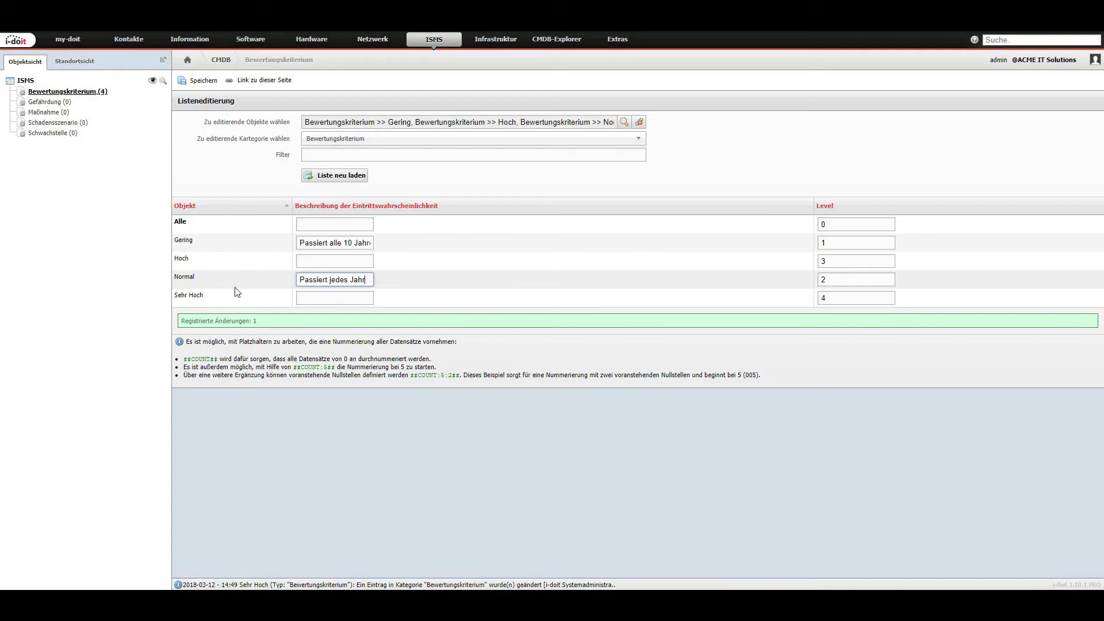
# Describe Hoch's likelihood as "Passiert jeden Mona" and Sehr Hoch's as "Passiert täglich", save, and return to the criteria list
pyautogui.click(320, 262)
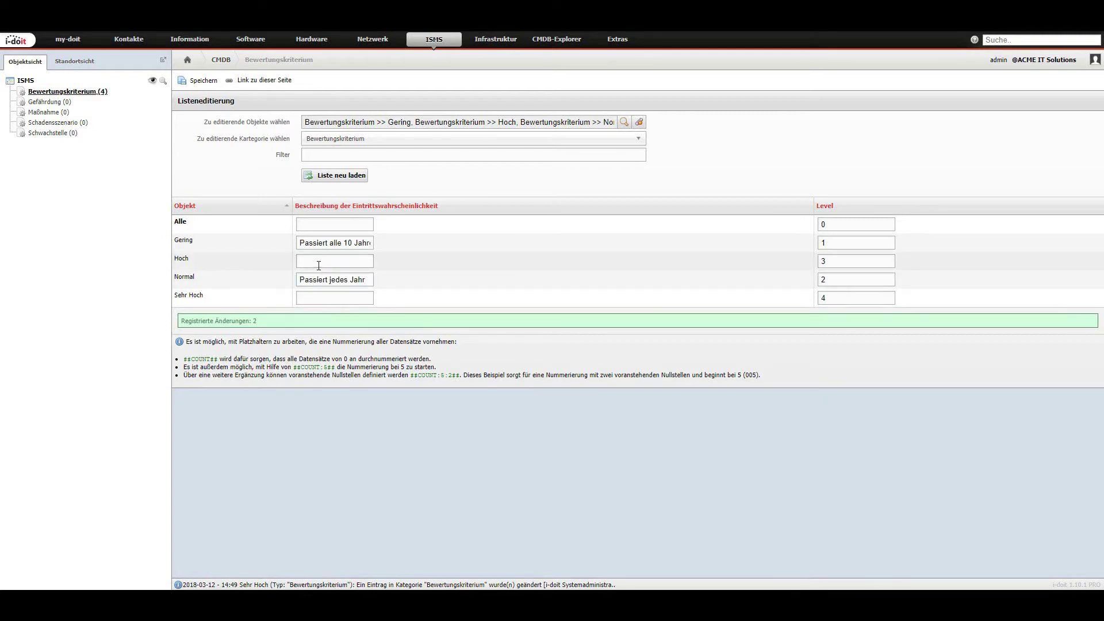
pyautogui.write('Passiert jeden Monat')
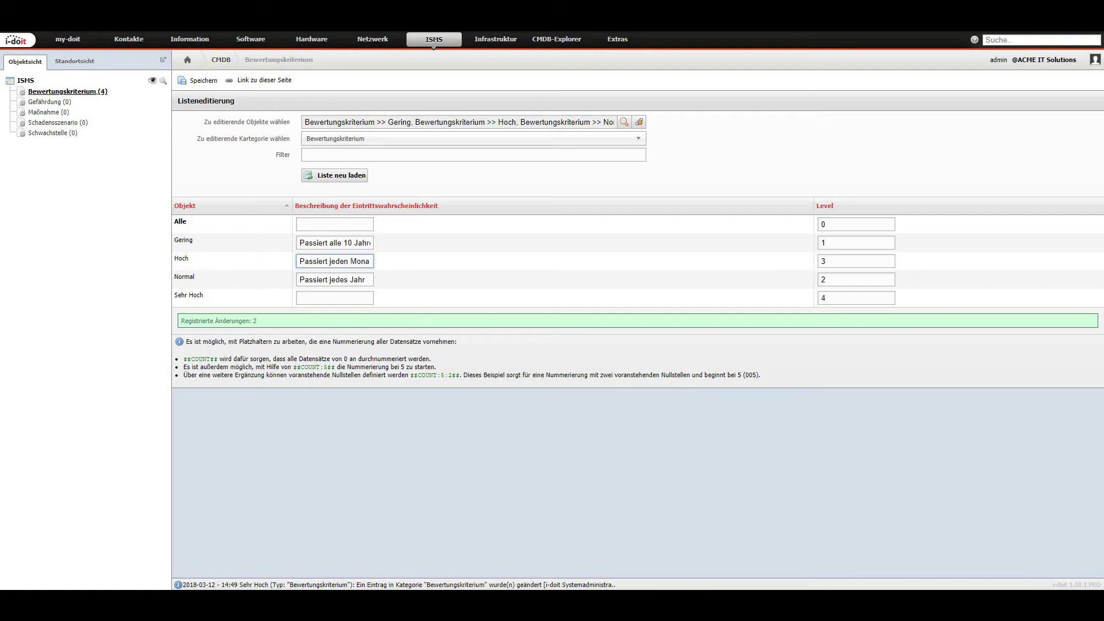
pyautogui.click(330, 299)
pyautogui.write('Passiert täglich')
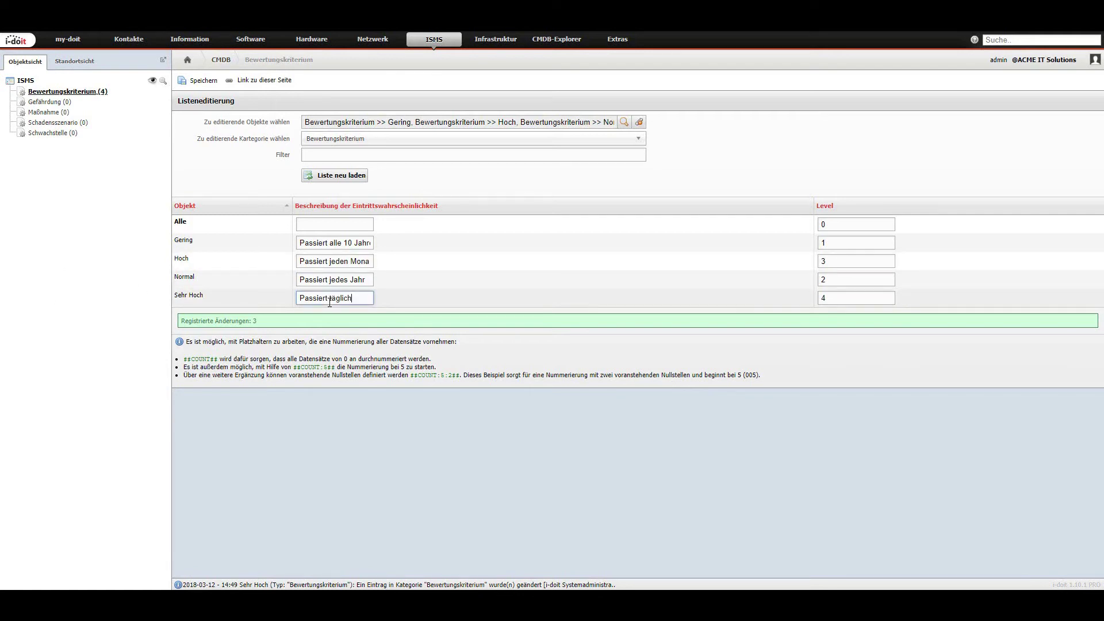
pyautogui.click(196, 82)
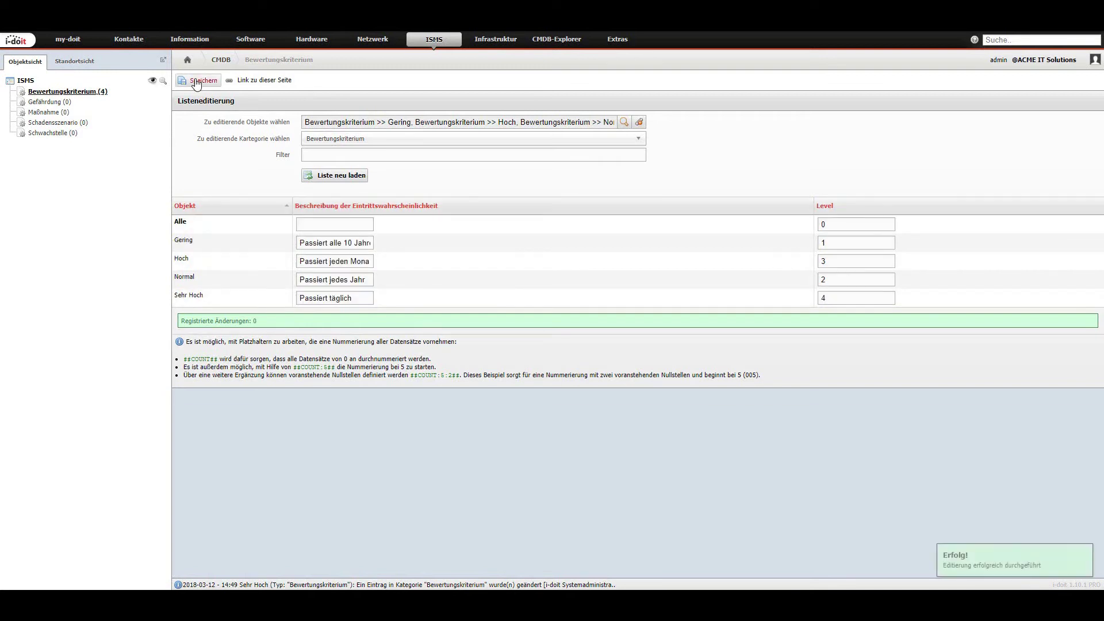
pyautogui.click(64, 92)
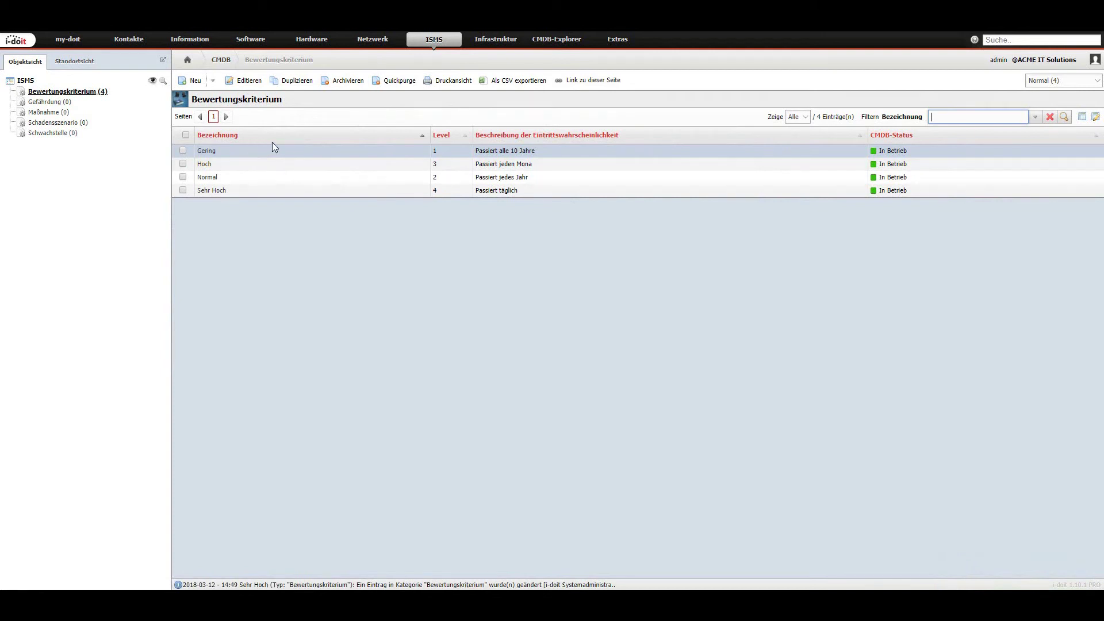
# Create and save a Schadensszenario named "Finanzielle Auswirkungen" with Kategorie Das CMDB-Projekt and Einsatzzweck Produktion
pyautogui.click(78, 123)
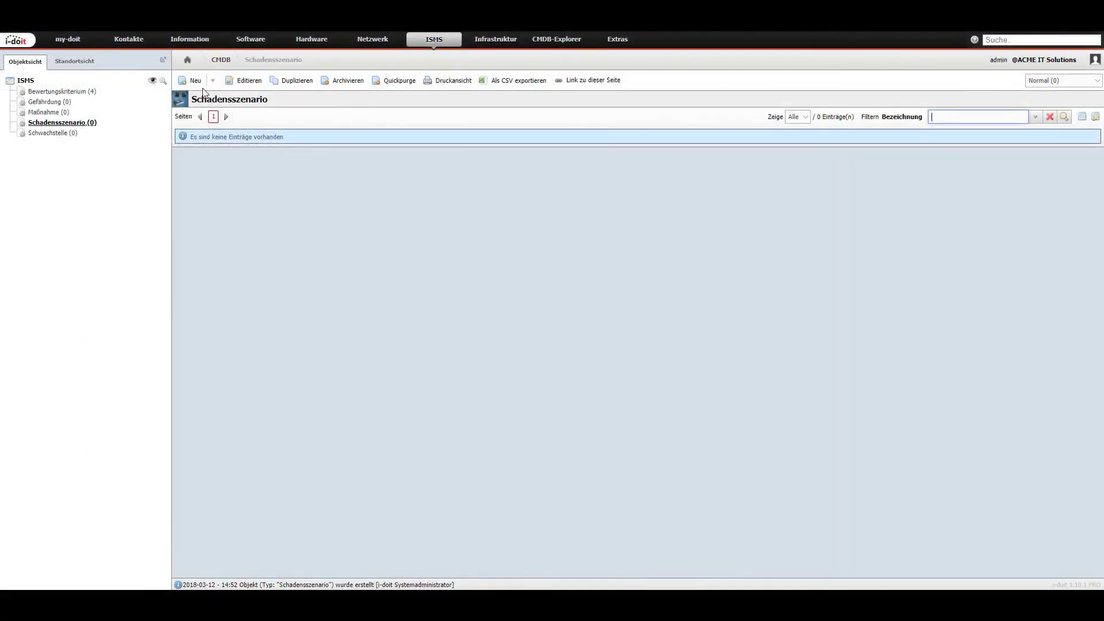
pyautogui.click(194, 80)
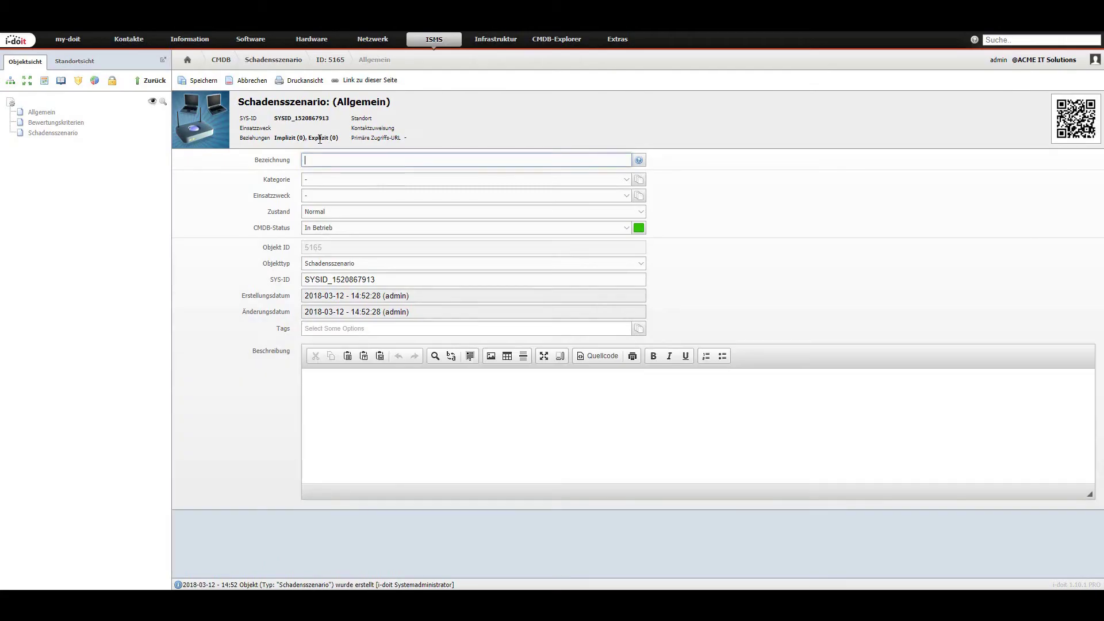
pyautogui.write('Finanzielle Auswirkungen')
pyautogui.click(339, 179)
pyautogui.click(342, 207)
pyautogui.click(333, 196)
pyautogui.click(332, 225)
pyautogui.click(203, 81)
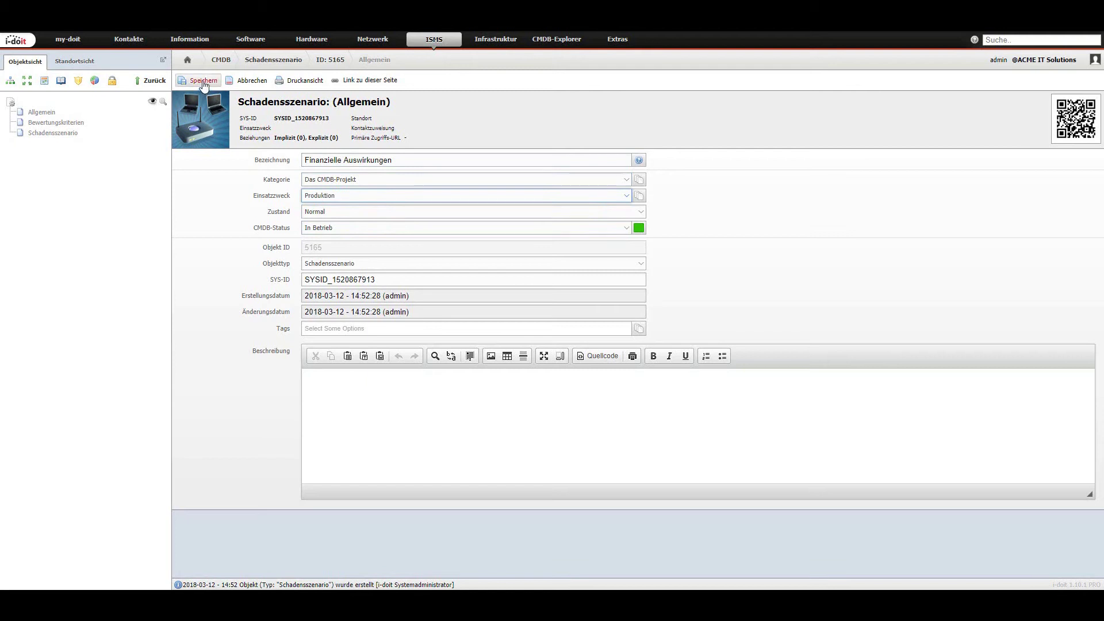
# Duplicate the Finanzielle Auswirkungen scenario under the name "Verstöße gegen Gesetze, Vorschriften oder Verträge", keeping all categories
pyautogui.click(184, 151)
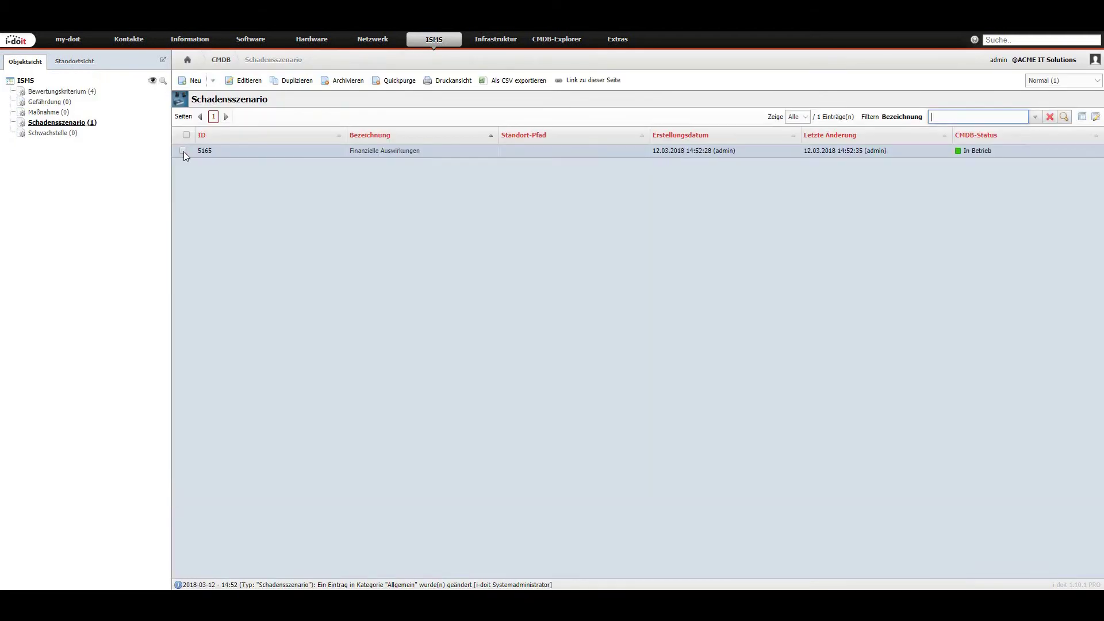
pyautogui.click(301, 81)
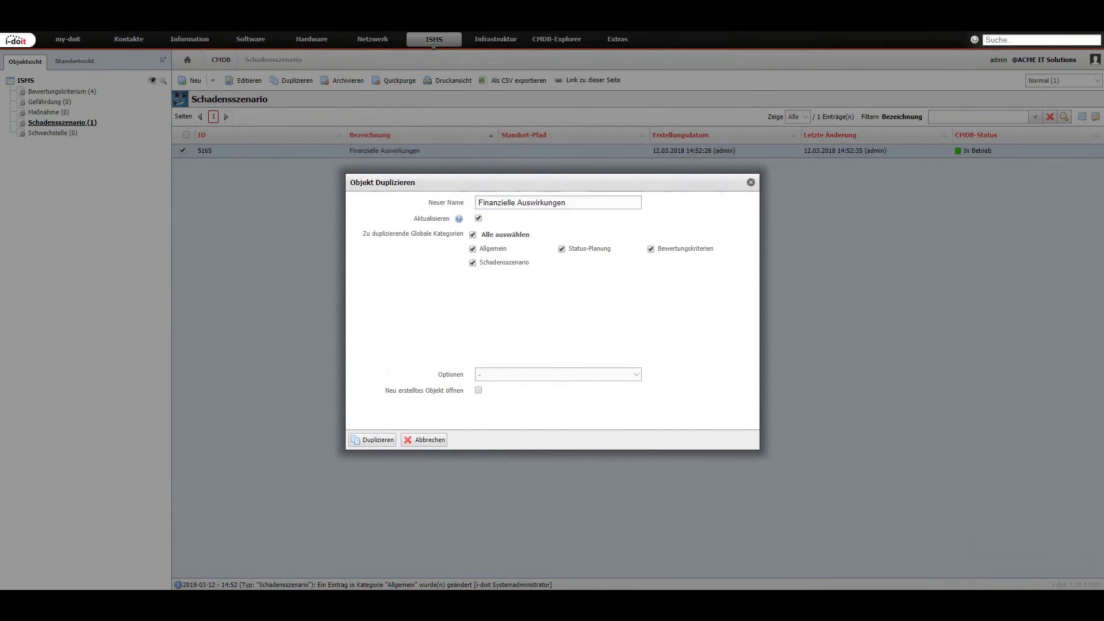
pyautogui.hotkey('ctrl', 'a')
pyautogui.hotkey('ctrl', 'v')
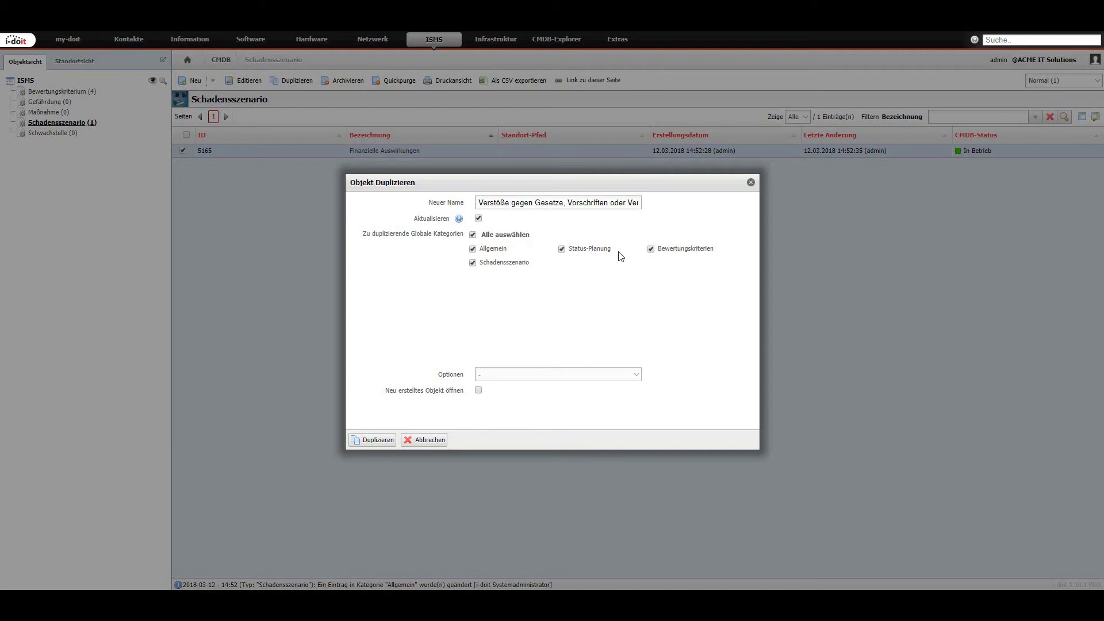
pyautogui.click(384, 440)
# Create two more scenario duplicates named "Beeinträchtigungen der persönlichen Unversehrtheit" and "Beeinträchtigungen der Aufgabenerfüllung"
pyautogui.hotkey('ctrl', 'a')
pyautogui.write('Beeinträchtigungen der persönlichen Unversehrtheit')
pyautogui.click(372, 439)
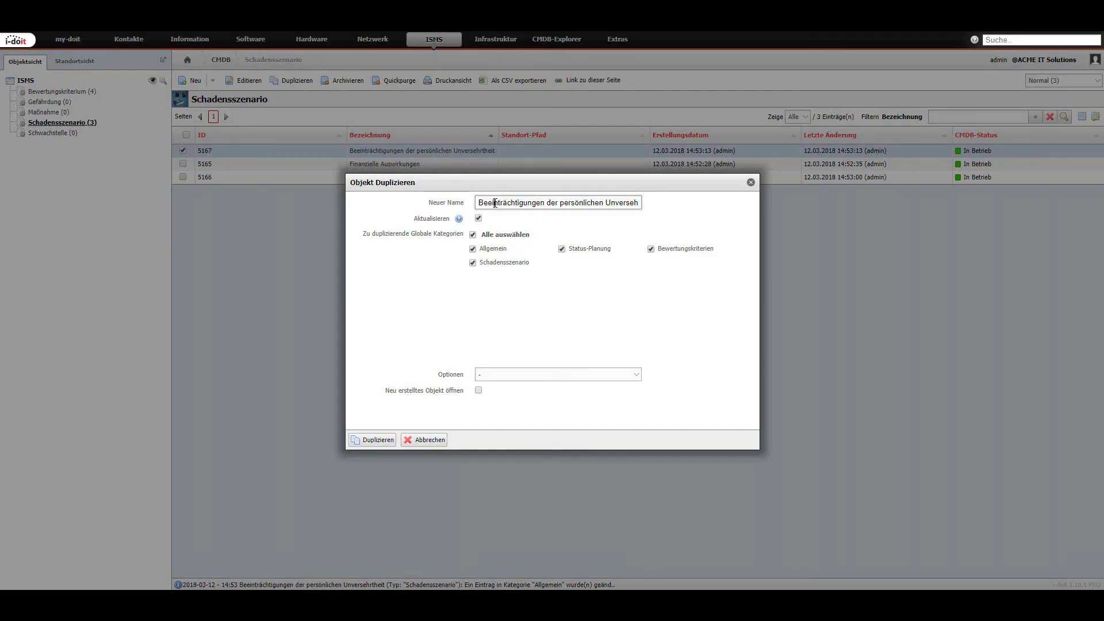
pyautogui.hotkey('ctrl', 'a')
pyautogui.write('Beeinträchtigungen der Aufgabenerfüllung')
pyautogui.click(372, 439)
# Duplicate the "Beeinträchtigungen der Aufgabenerfüllung" scenario as a new scenario named "negative Außenwirkung"
pyautogui.click(302, 81)
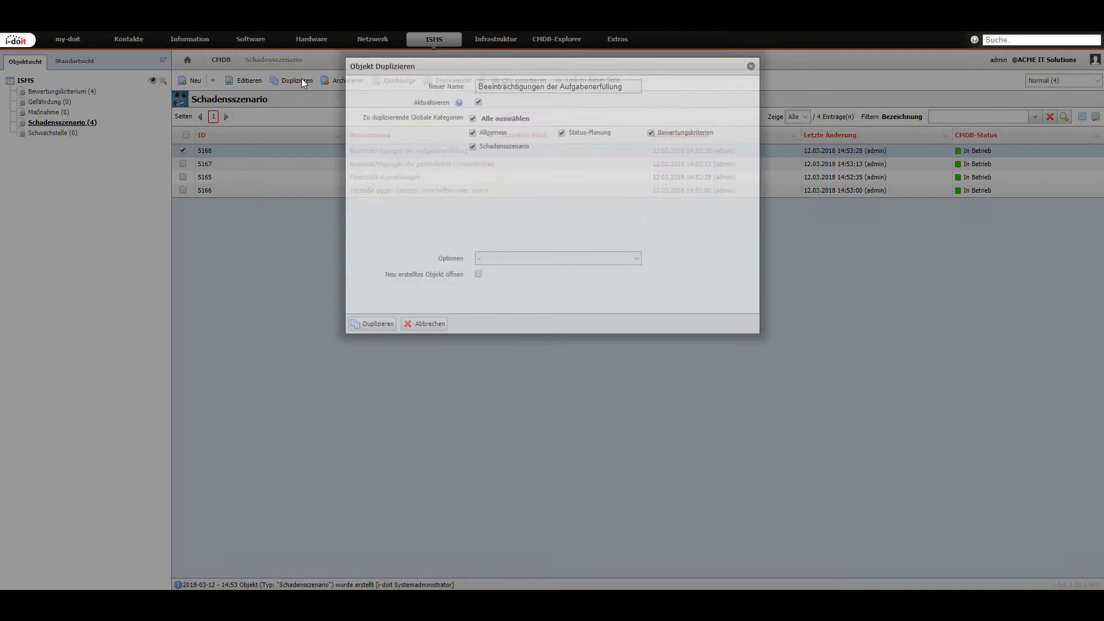
pyautogui.click(520, 205)
pyautogui.hotkey('ctrl', 'a')
pyautogui.write('negative Außenwirkung')
pyautogui.click(372, 440)
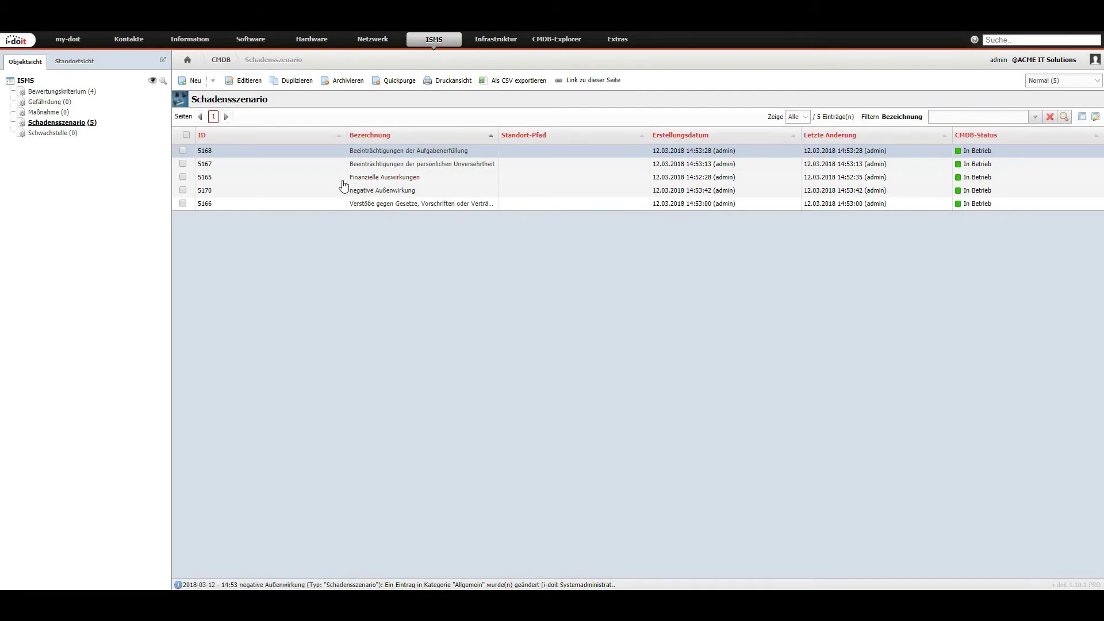
# In the Bewertungskriterien of the Finanzielle Auswirkungen scenario, set the Ausprägung of Gering to "bis 5.000 Euro" and save
pyautogui.click(183, 177)
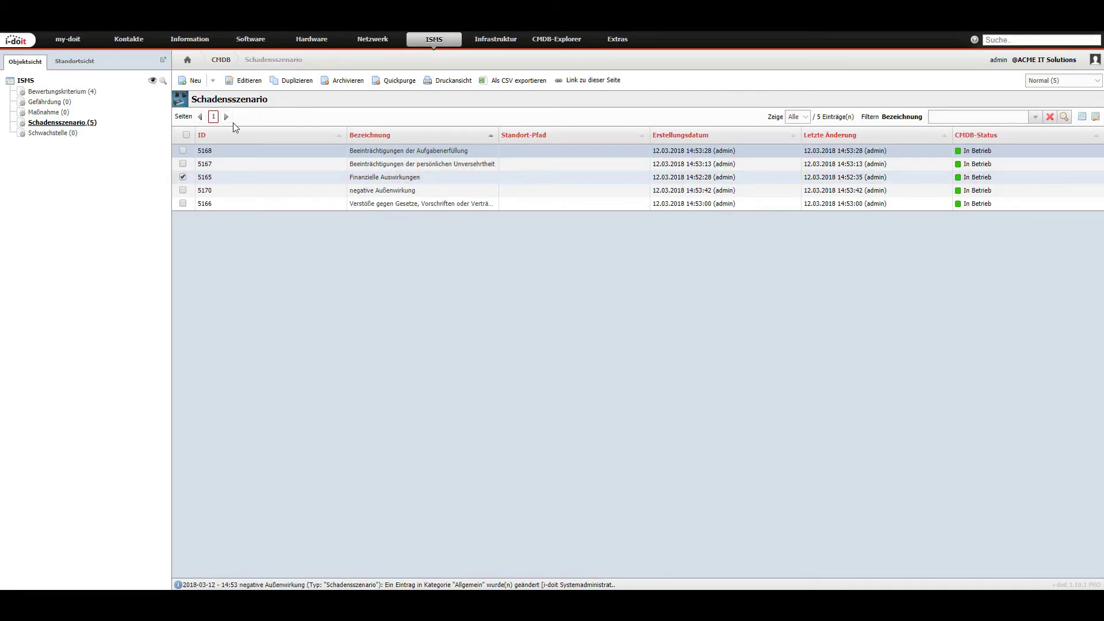
pyautogui.click(240, 81)
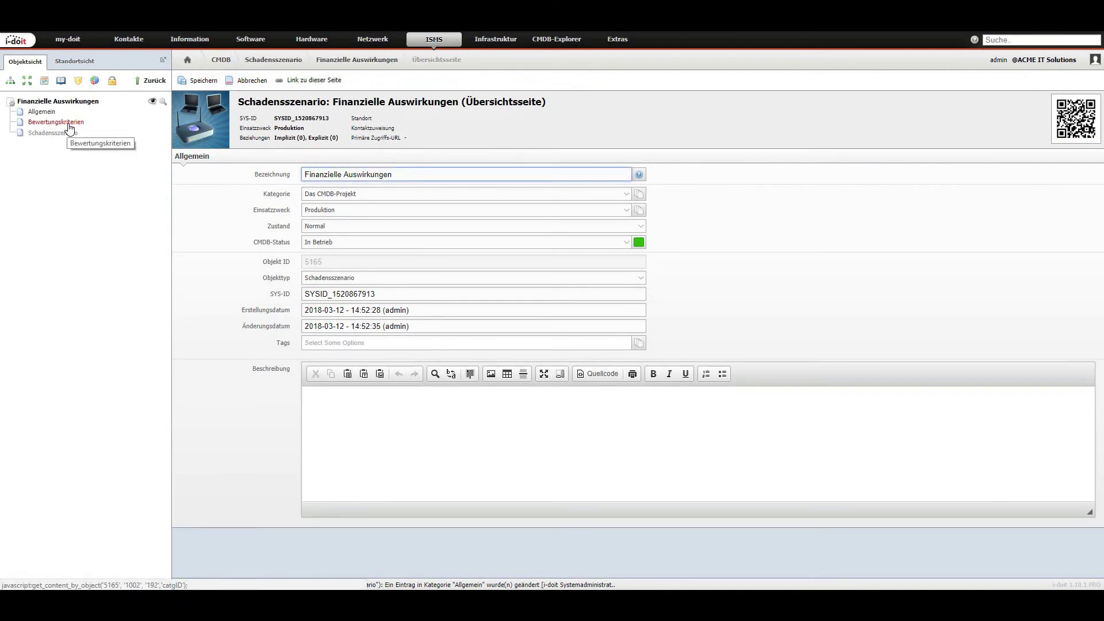
pyautogui.click(70, 125)
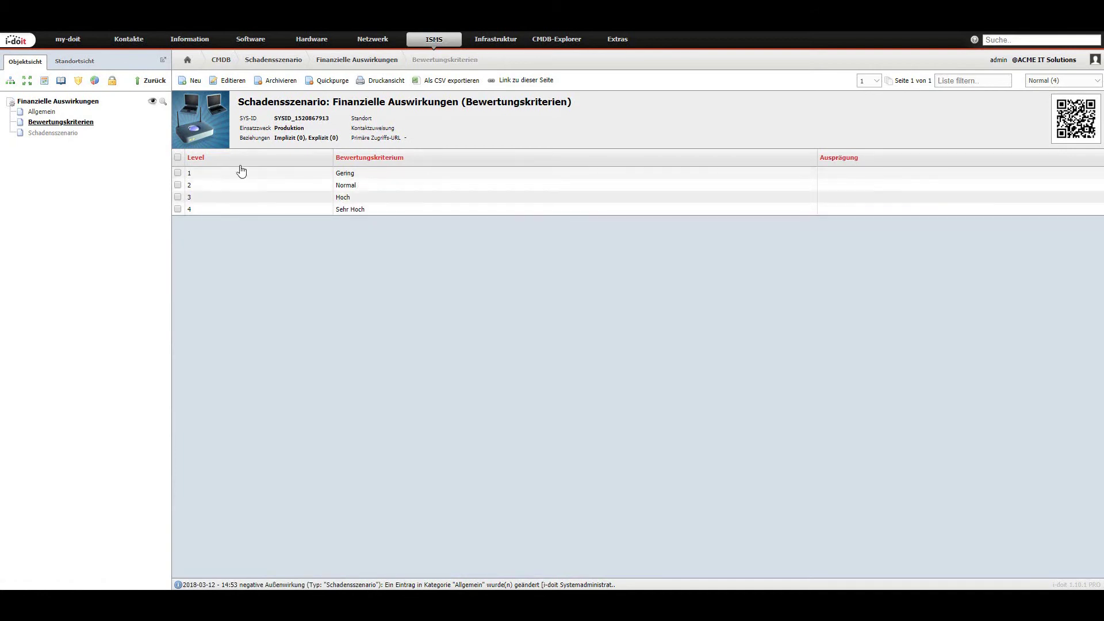
pyautogui.click(178, 173)
pyautogui.click(231, 80)
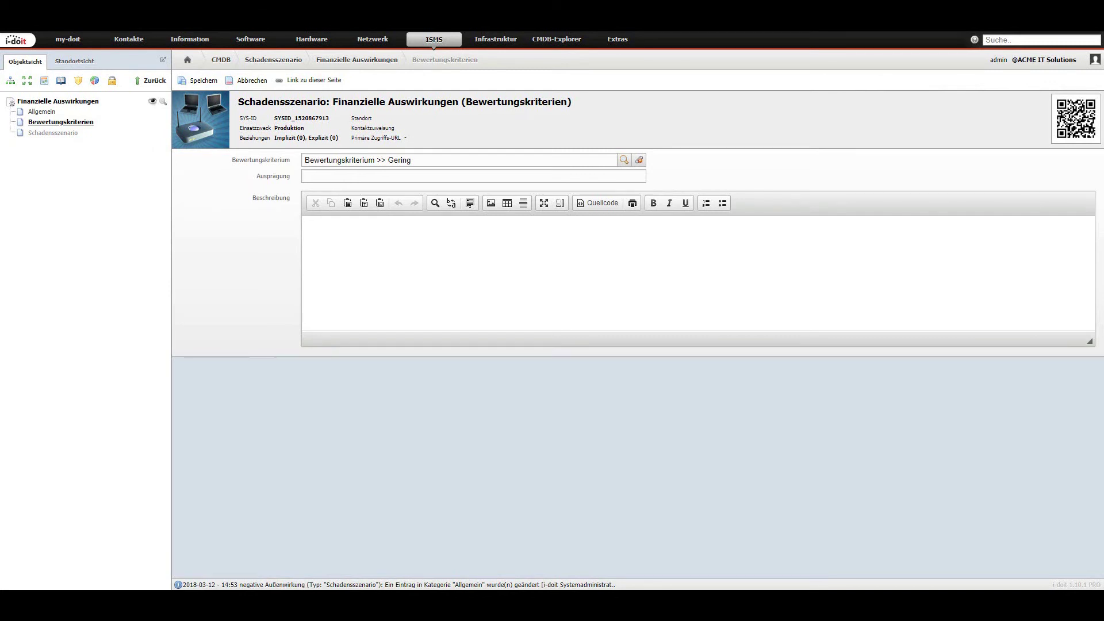
pyautogui.click(366, 179)
pyautogui.write('bis 5.000 Euro')
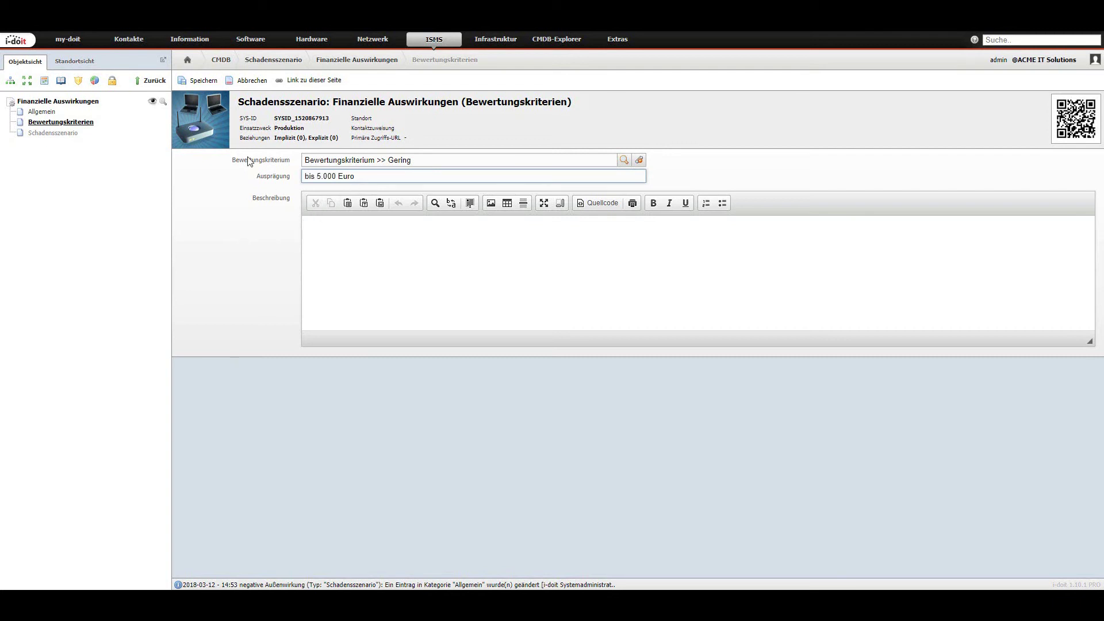
pyautogui.click(208, 83)
# Set the Ausprägung of the Normal criterion to "zwischen 5.000 und 50.000 Euro" and save the entry
pyautogui.click(192, 183)
pyautogui.click(229, 83)
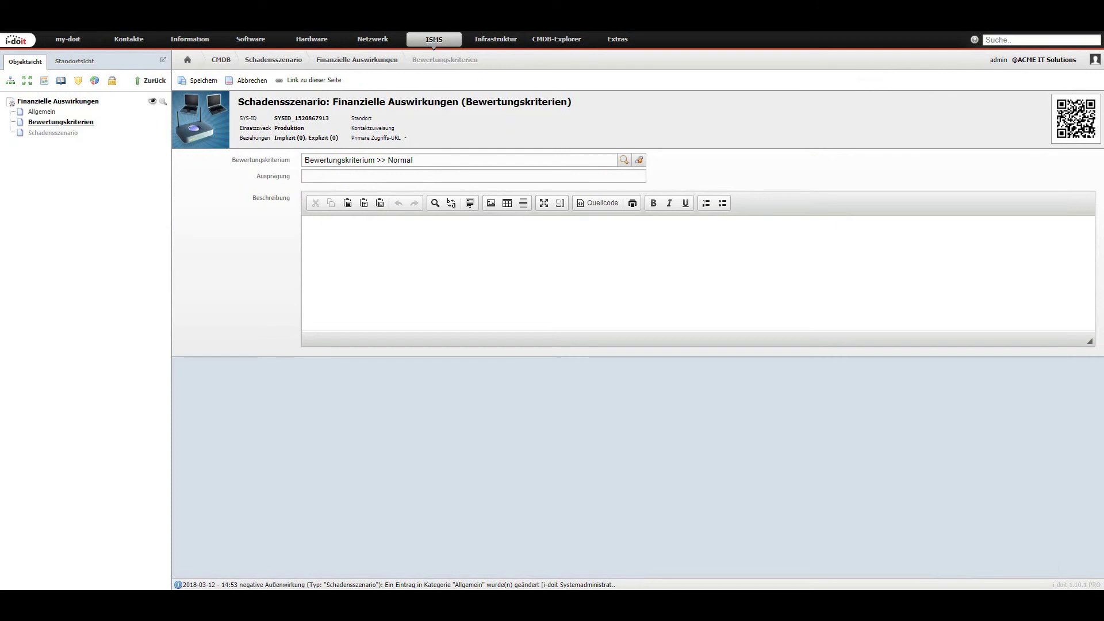
pyautogui.click(316, 176)
pyautogui.write('zwischen 5.000 und 50.000 Euro')
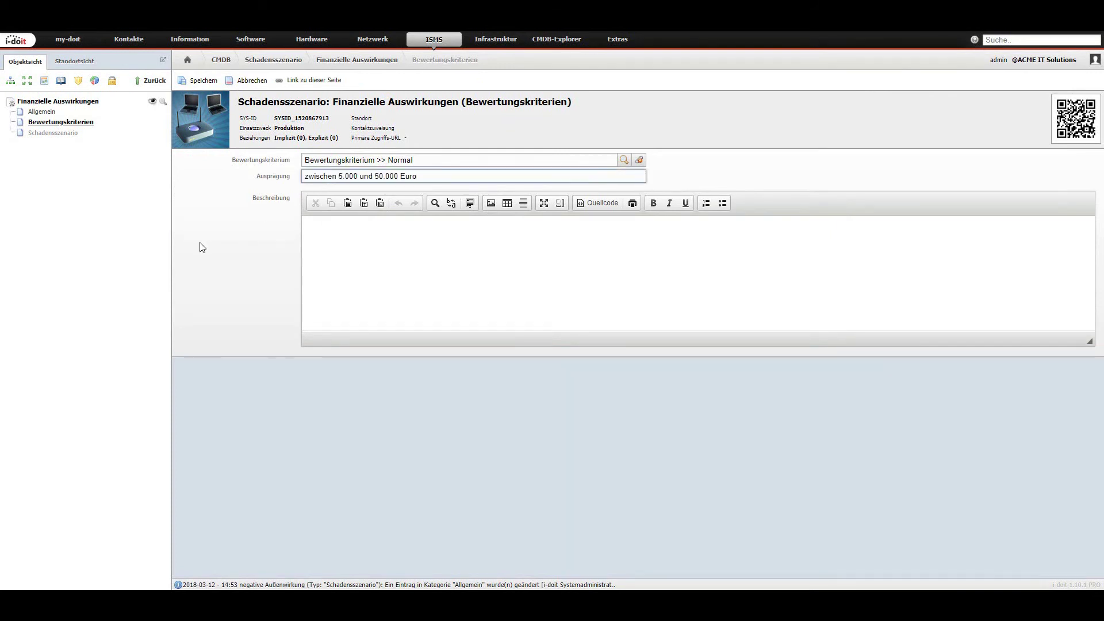
pyautogui.click(198, 80)
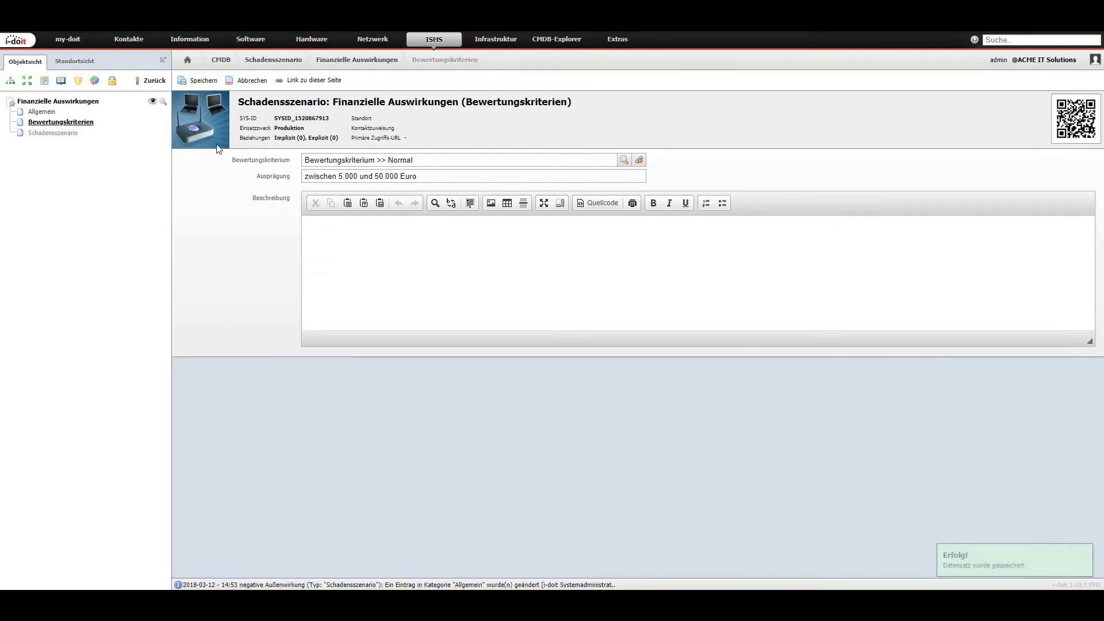
# Set the Ausprägung of the Hoch criterion to "zwischen 50.000 und 500.000 Euro" and save the entry
pyautogui.click(177, 199)
pyautogui.click(230, 80)
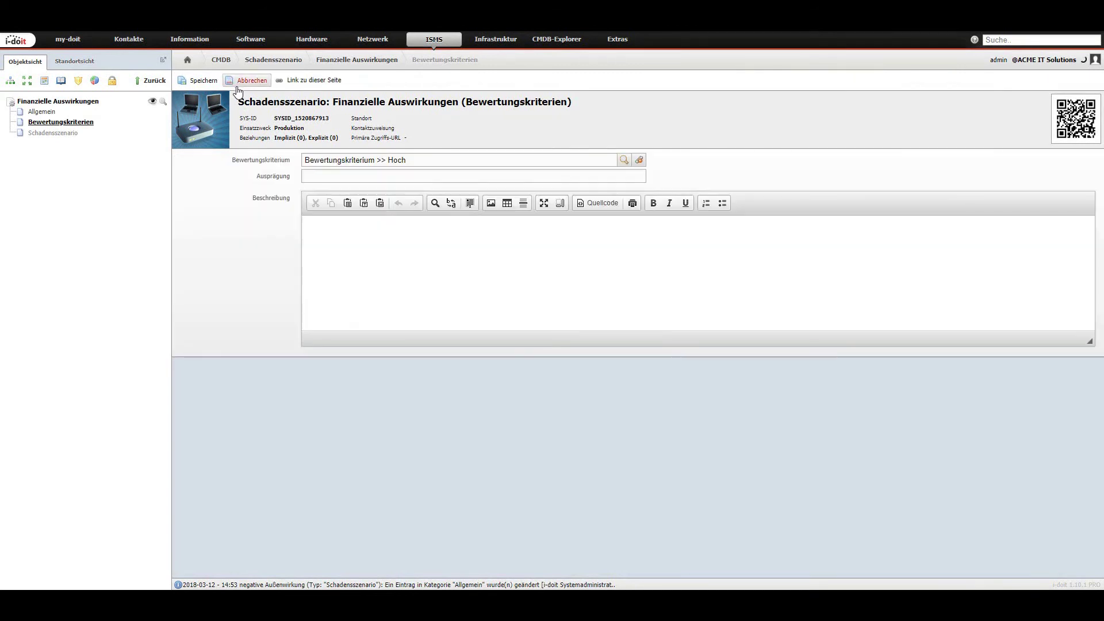
pyautogui.click(328, 178)
pyautogui.write('zwischen 50.000 und 500.000 Euro')
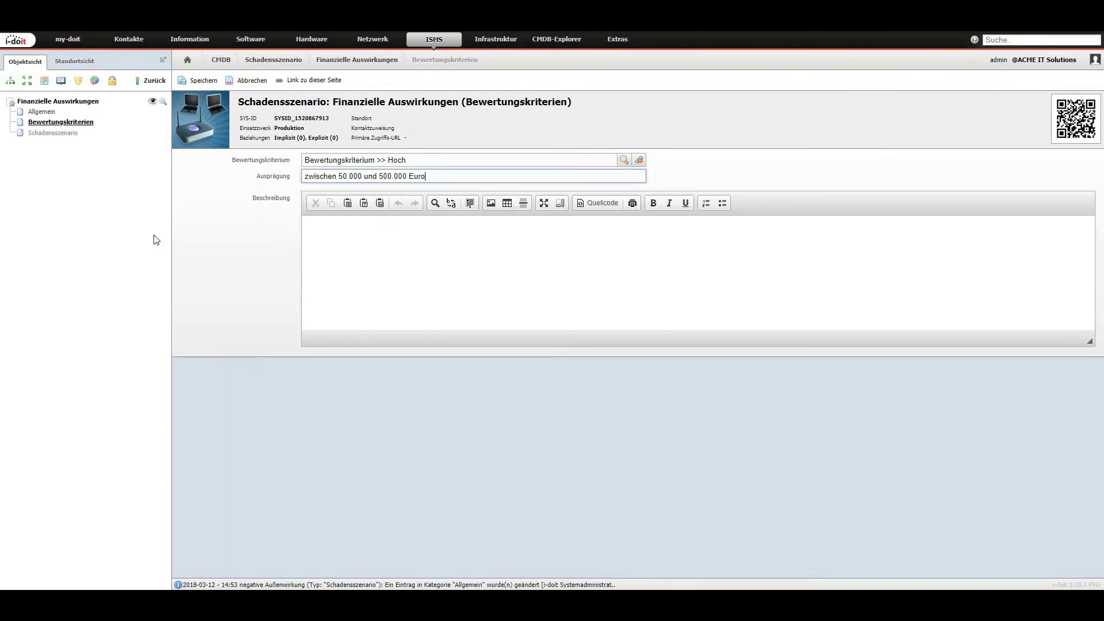
pyautogui.click(198, 82)
# Set the Ausprägung of the Sehr Hoch criterion to "größer als 500.000 Euro", save, and return to the Schadensszenario list
pyautogui.click(177, 210)
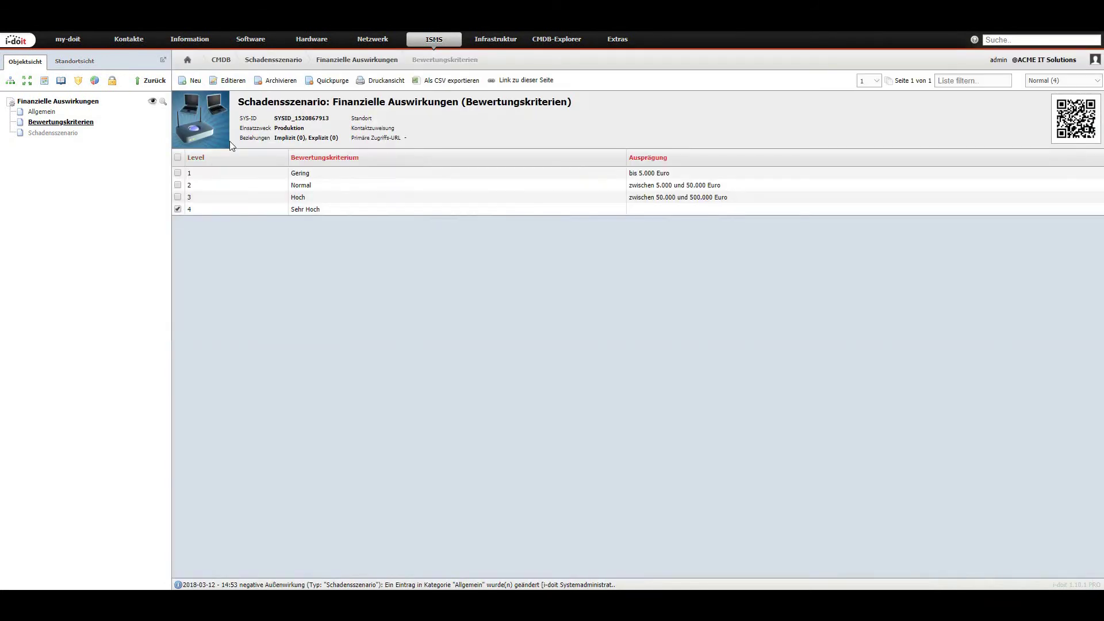
pyautogui.click(230, 80)
pyautogui.click(363, 181)
pyautogui.write('größer als 500.000 Euro')
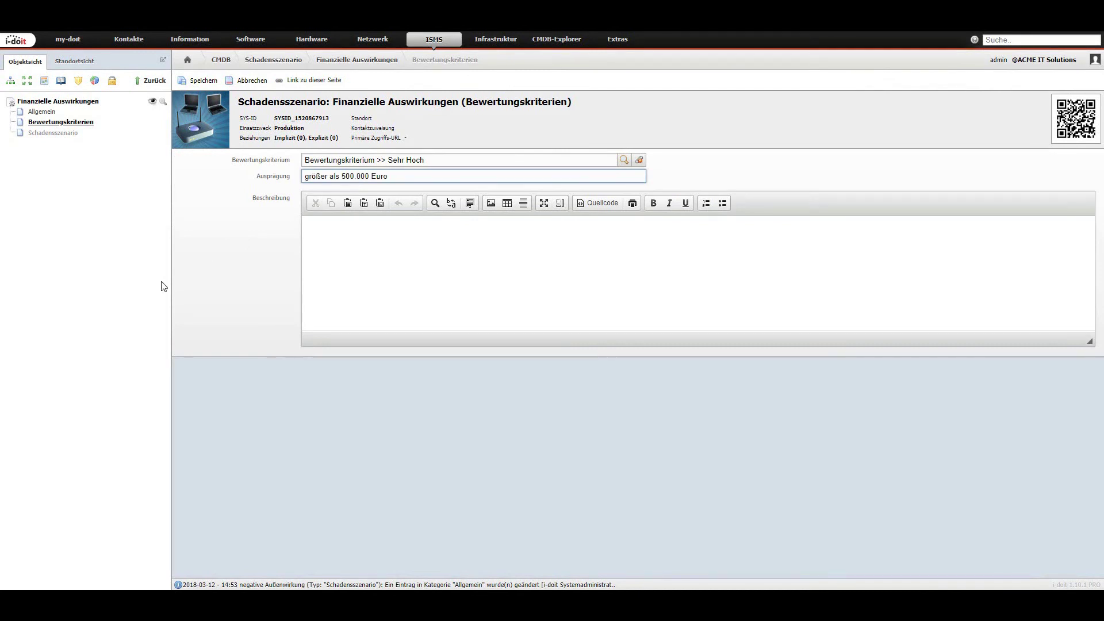
pyautogui.click(199, 81)
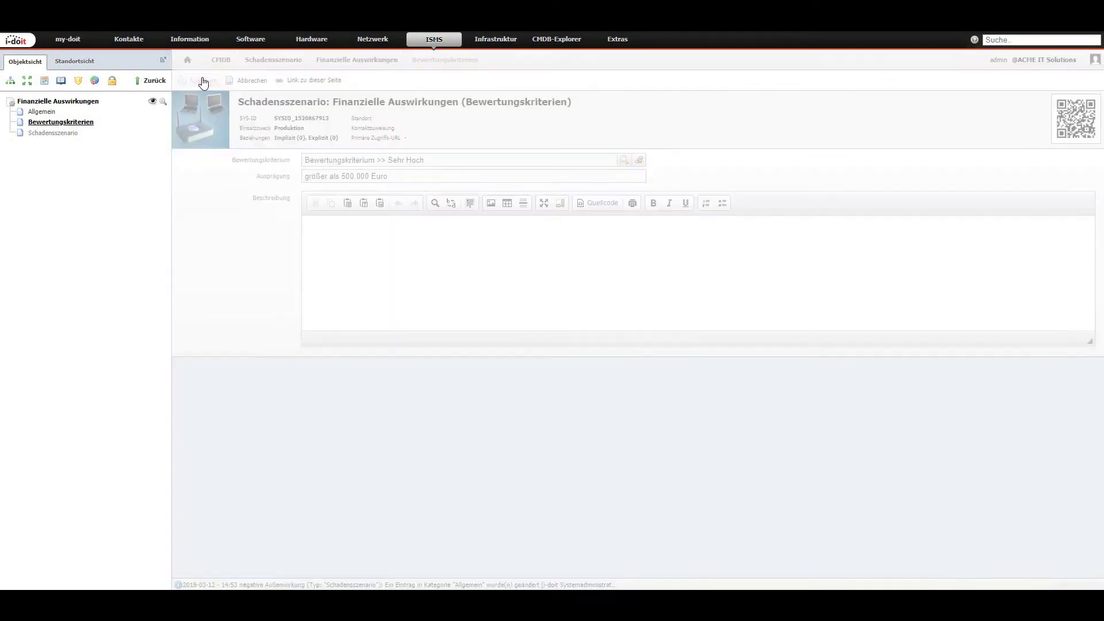
pyautogui.click(65, 123)
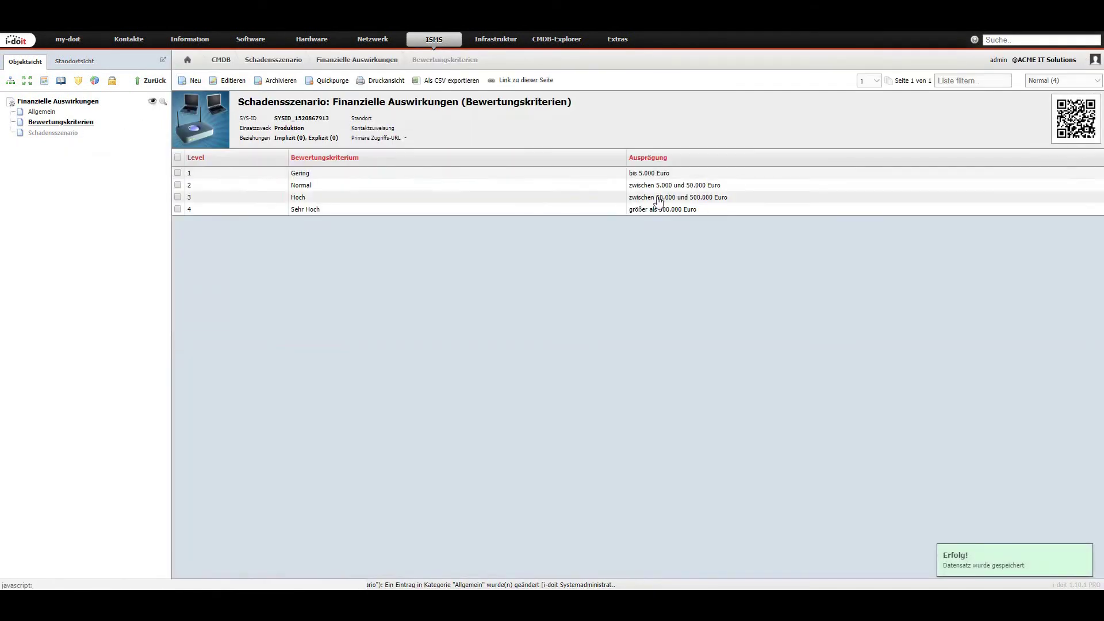
pyautogui.click(287, 59)
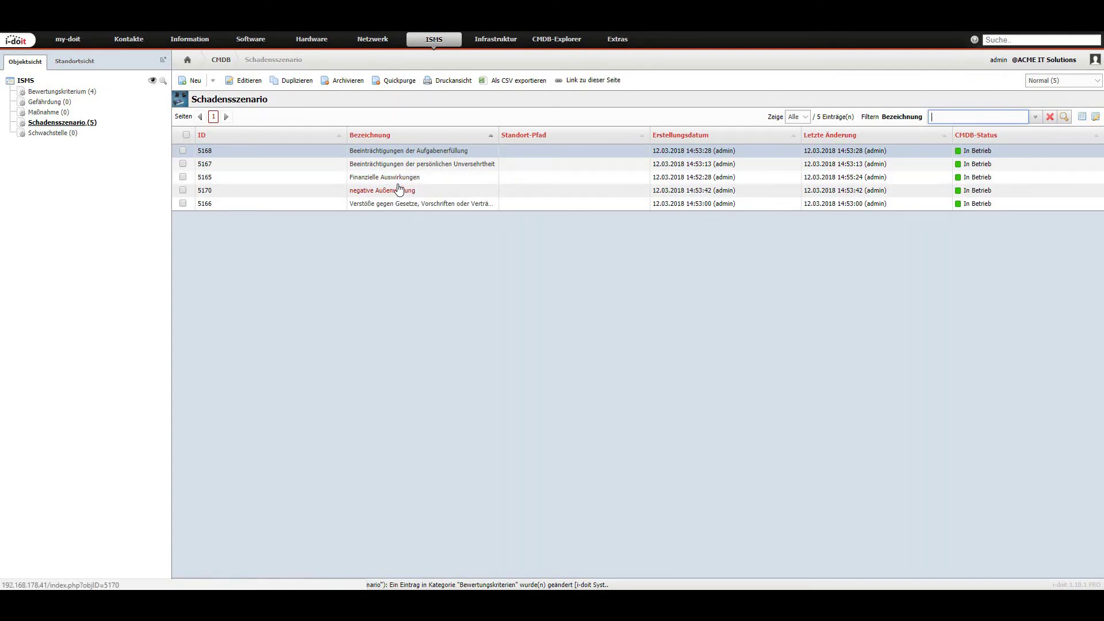
# Open the Mandanteneinstellungen within the Systemeinstellungen of the Verwaltung and look through their sections
pyautogui.moveTo(1035, 64)
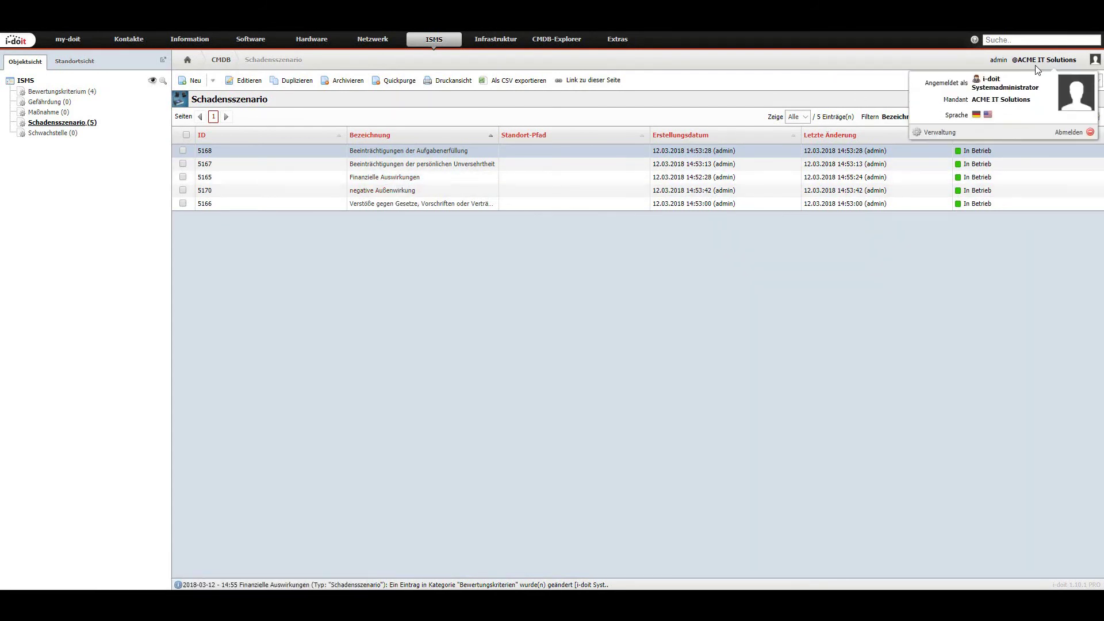
pyautogui.click(937, 139)
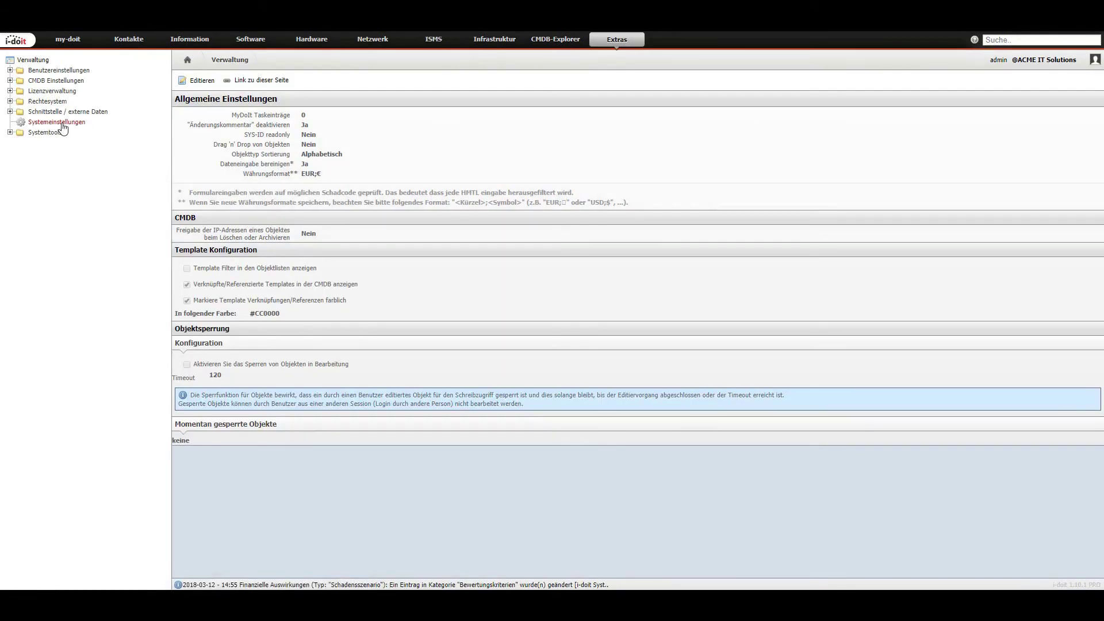
pyautogui.click(62, 123)
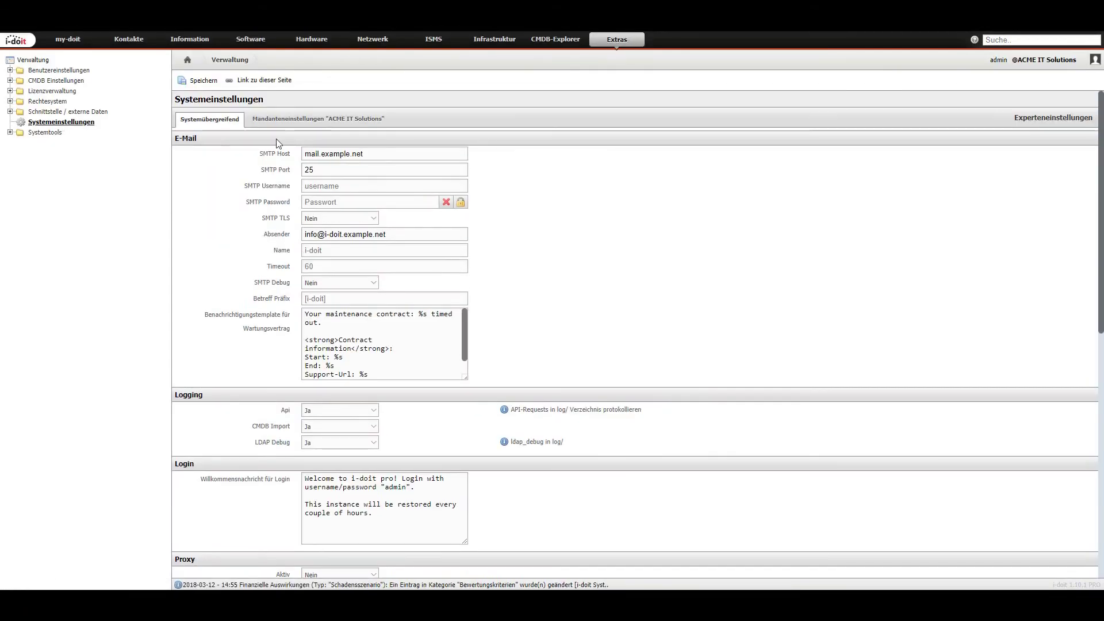
pyautogui.click(335, 124)
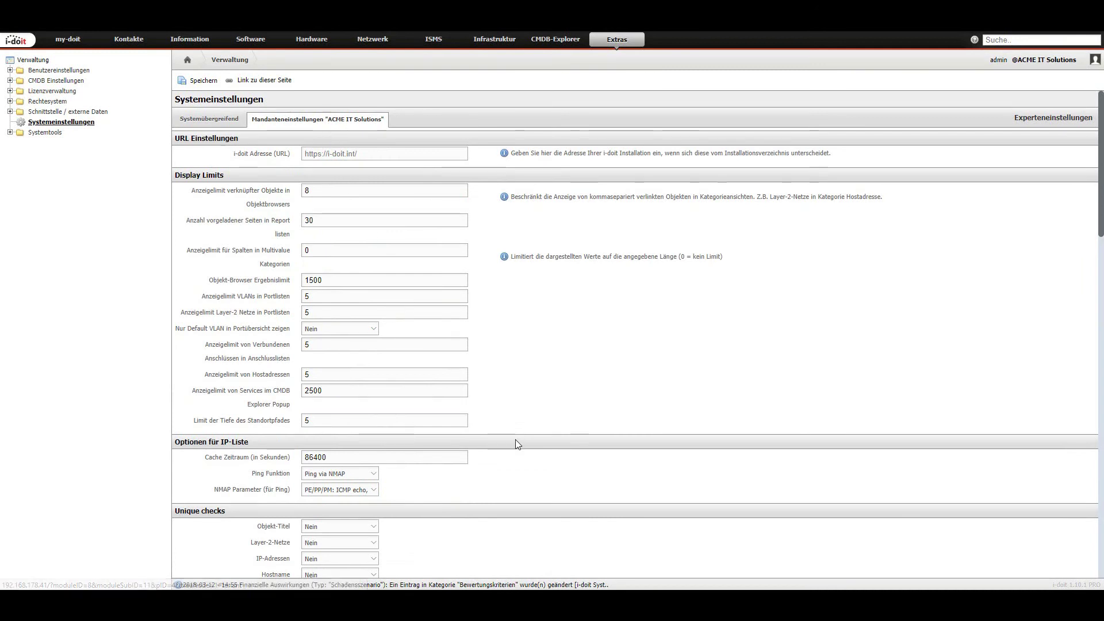
pyautogui.scroll(-1, 516, 441)
pyautogui.scroll(-8, 517, 444)
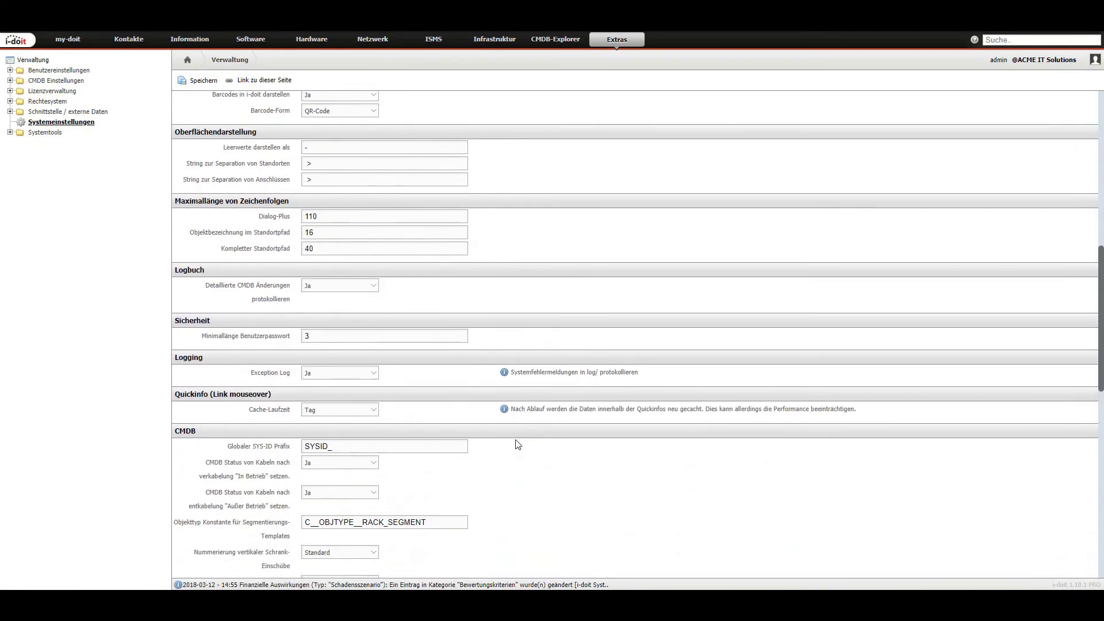
pyautogui.scroll(-12, 518, 444)
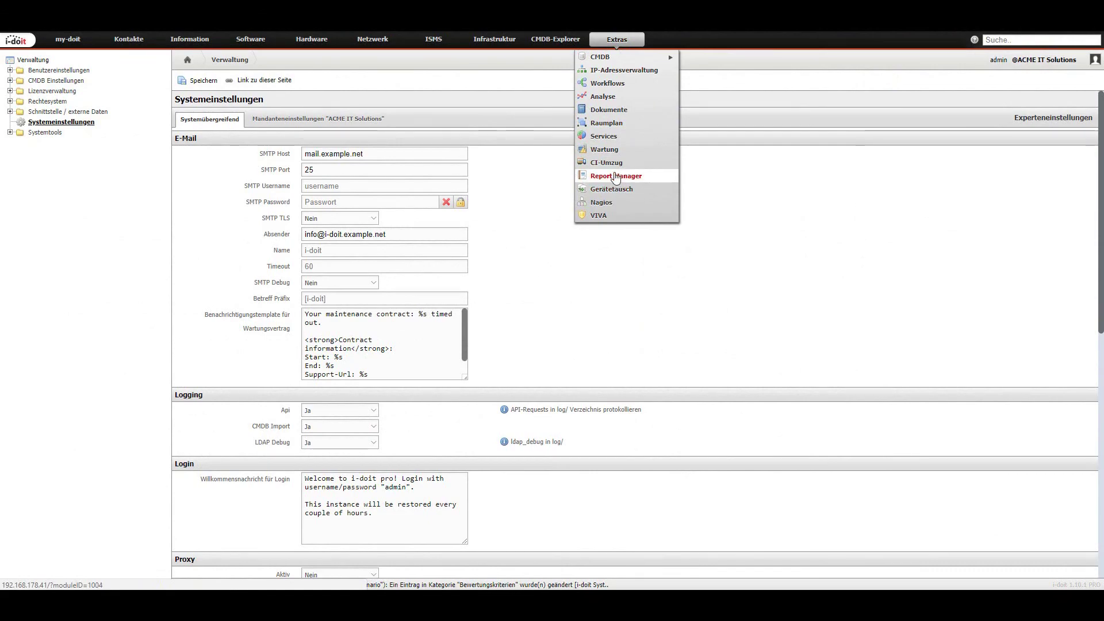
# Open the ISMS Risikomatrix view in the Report Manager
pyautogui.click(619, 177)
pyautogui.click(32, 91)
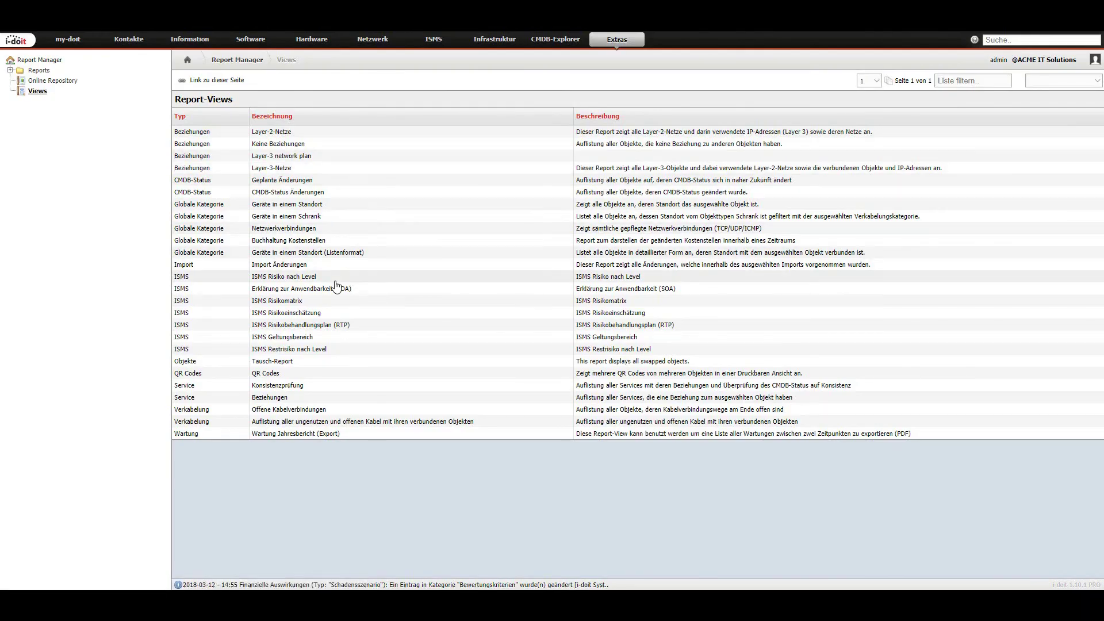
pyautogui.click(283, 304)
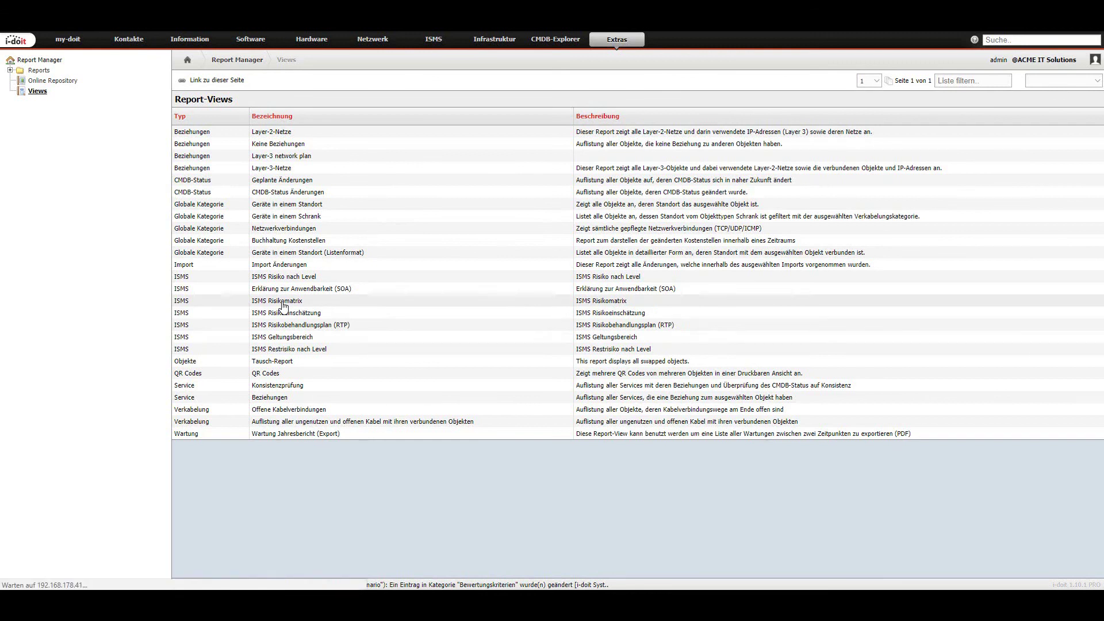